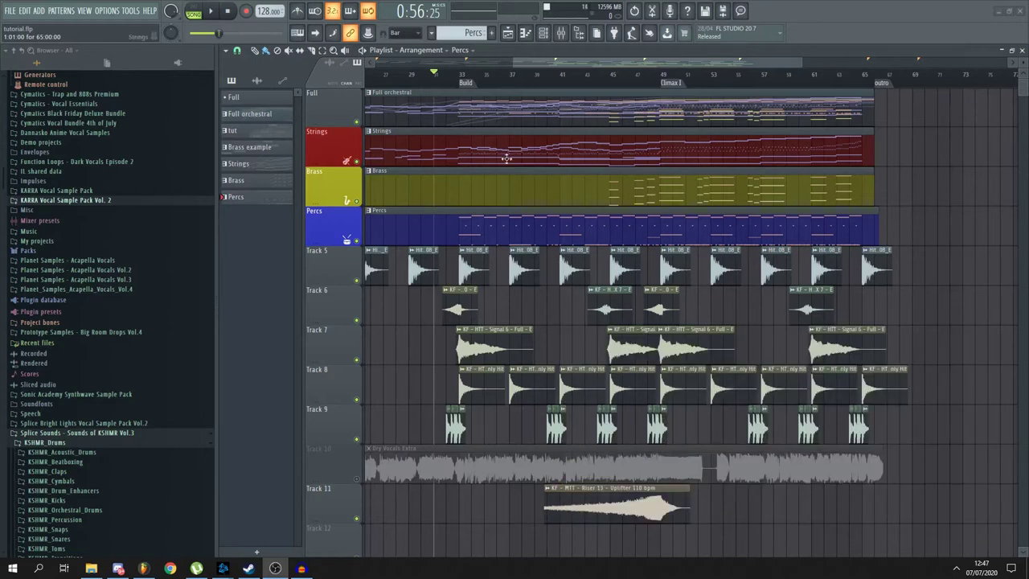
Examine the Strings, Brass and Percs pattern clips and the percussion audio tracks between the Build and outro markers.
{"action": "scroll", "coordinate": [505, 153], "scroll_direction": "up", "scroll_amount": 6}
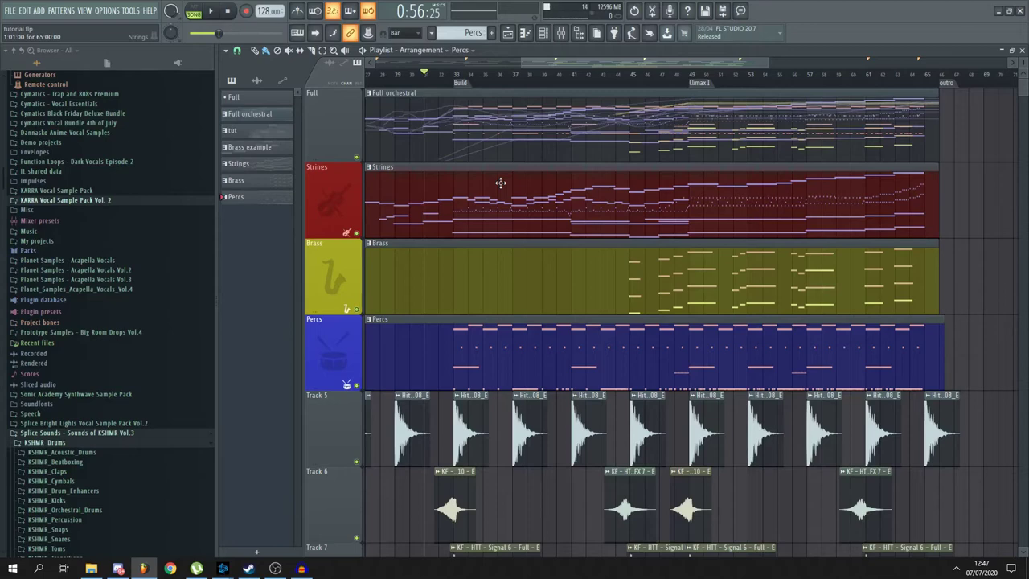
{"action": "scroll", "coordinate": [500, 179], "scroll_direction": "up", "scroll_amount": 1}
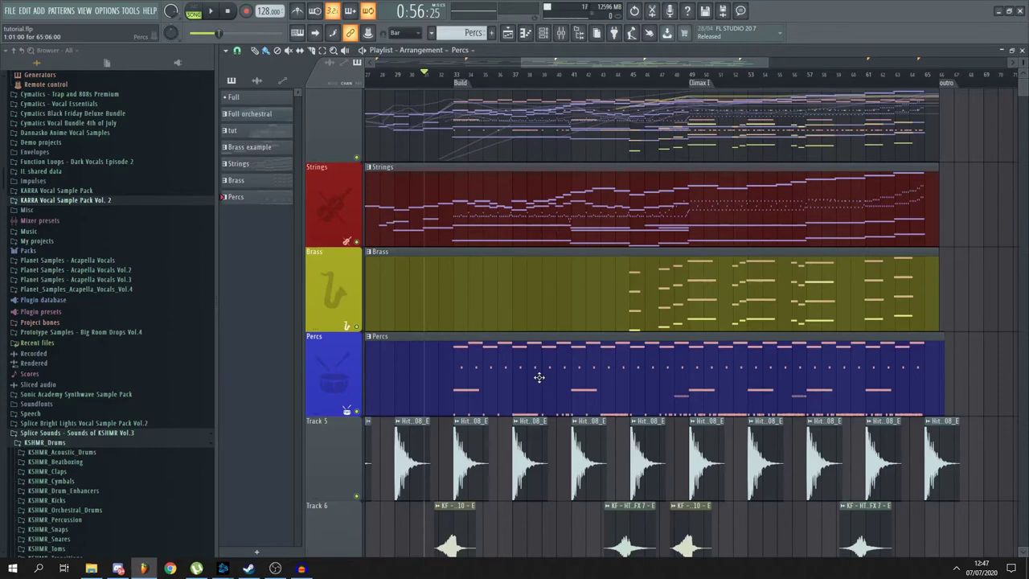
{"action": "scroll", "coordinate": [458, 249], "scroll_direction": "up", "scroll_amount": 2, "text": "ctrl"}
{"action": "scroll", "coordinate": [498, 217], "scroll_direction": "up", "scroll_amount": 2, "text": "alt"}
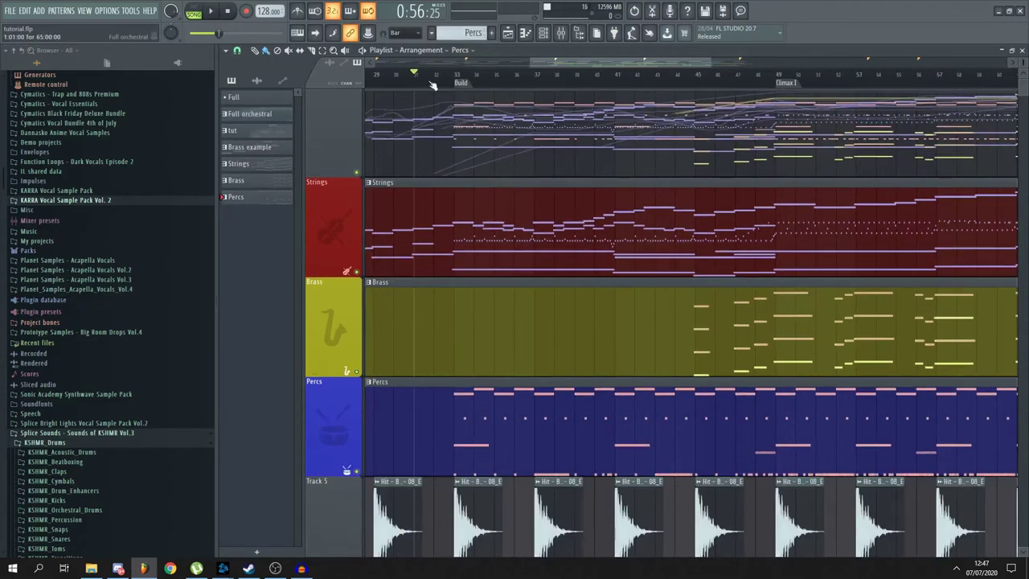
{"action": "scroll", "coordinate": [550, 174], "scroll_direction": "down", "scroll_amount": 1}
{"action": "scroll", "coordinate": [550, 173], "scroll_direction": "down", "scroll_amount": 2, "text": "ctrl"}
{"action": "scroll", "coordinate": [930, 301], "scroll_direction": "down", "scroll_amount": 1, "text": "alt"}
{"action": "scroll", "coordinate": [930, 300], "scroll_direction": "down", "scroll_amount": 2, "text": "alt"}
{"action": "scroll", "coordinate": [930, 300], "scroll_direction": "down", "scroll_amount": 1, "text": "ctrl"}
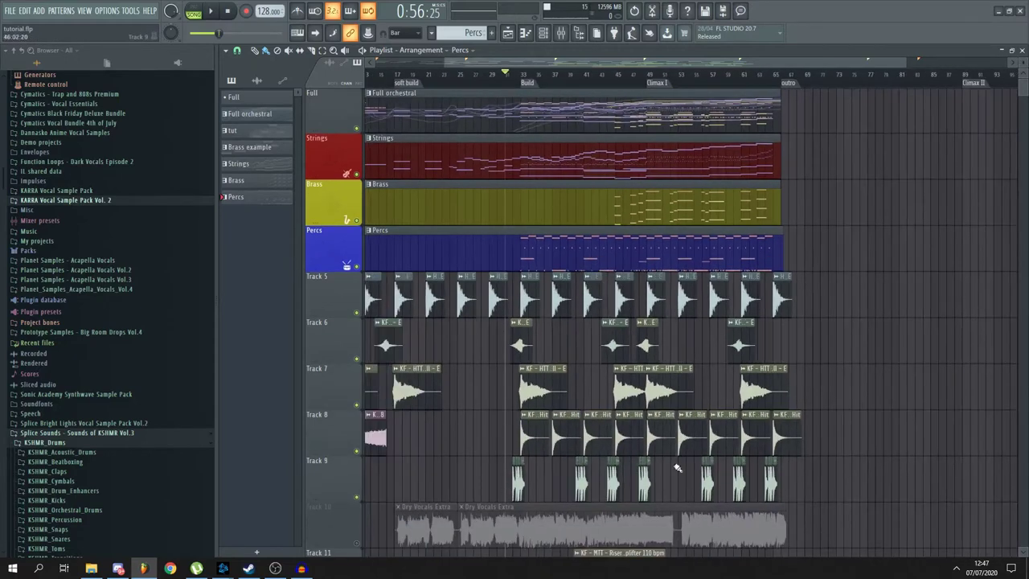
{"action": "scroll", "coordinate": [539, 408], "scroll_direction": "down", "scroll_amount": 2}
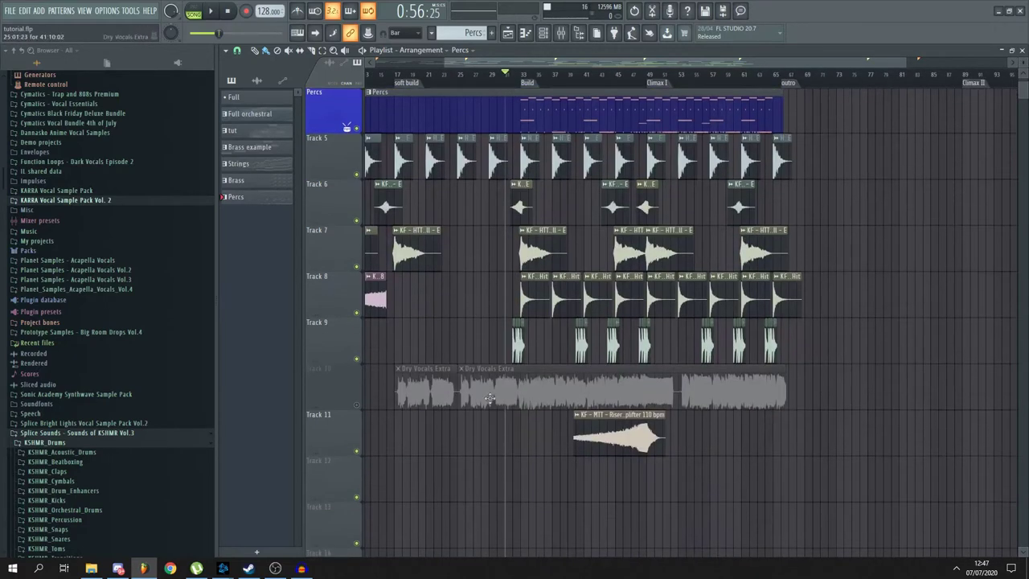
{"action": "scroll", "coordinate": [539, 408], "scroll_direction": "up", "scroll_amount": 3}
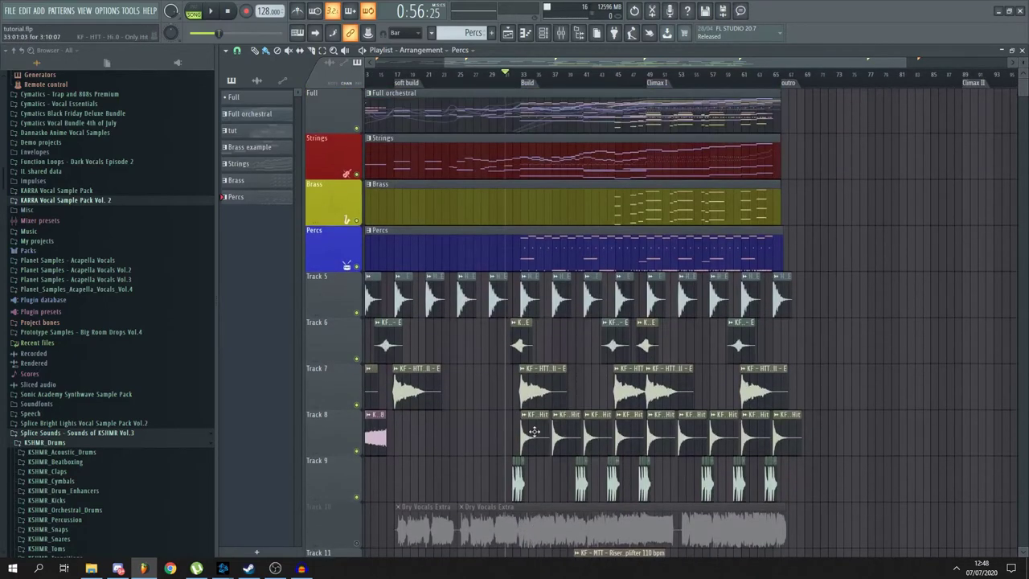
{"action": "scroll", "coordinate": [556, 418], "scroll_direction": "up", "scroll_amount": 1, "text": "ctrl"}
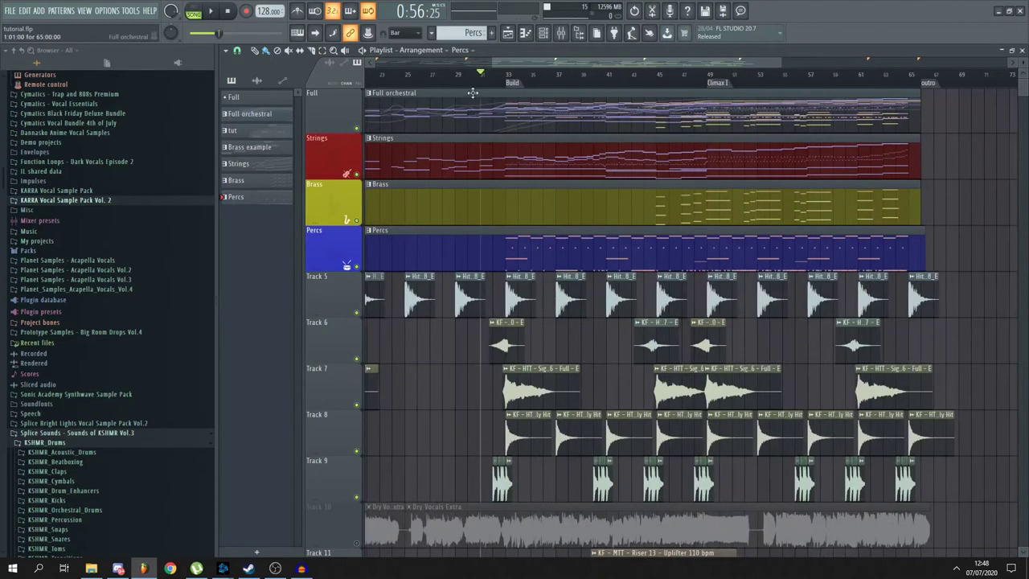
Play the arrangement from just before the Build marker and follow the orchestral and percussion tracks through Climax I.
{"action": "key", "text": "space"}
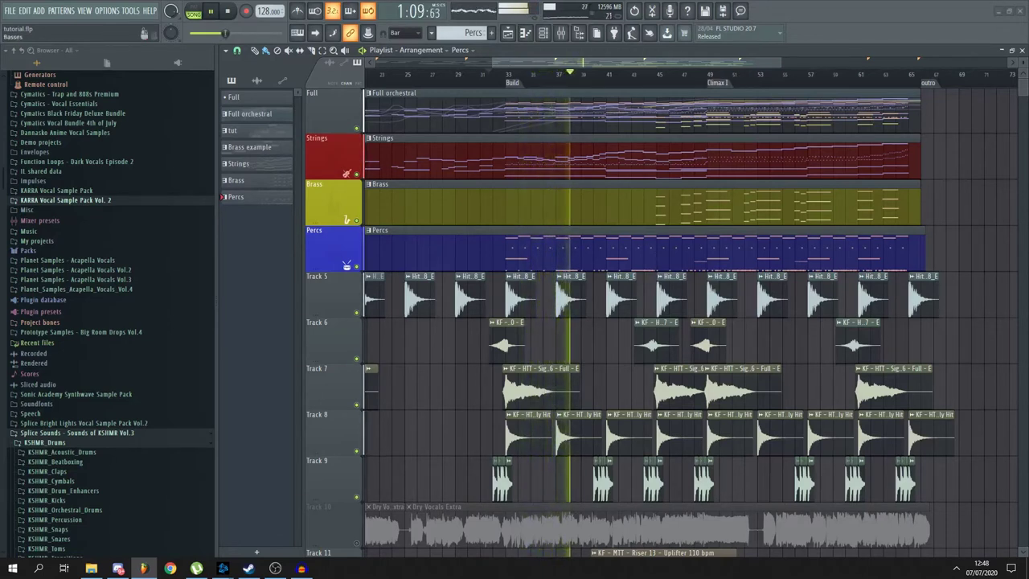
{"action": "scroll", "coordinate": [753, 255], "scroll_direction": "right", "scroll_amount": 1}
{"action": "scroll", "coordinate": [753, 255], "scroll_direction": "up", "scroll_amount": 3}
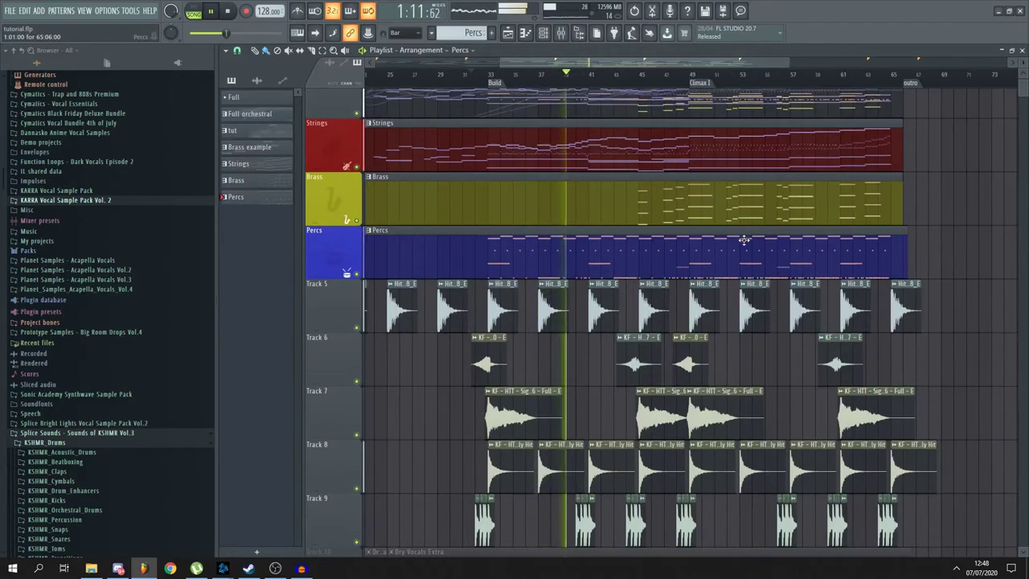
{"action": "scroll", "coordinate": [683, 252], "scroll_direction": "up", "scroll_amount": 3}
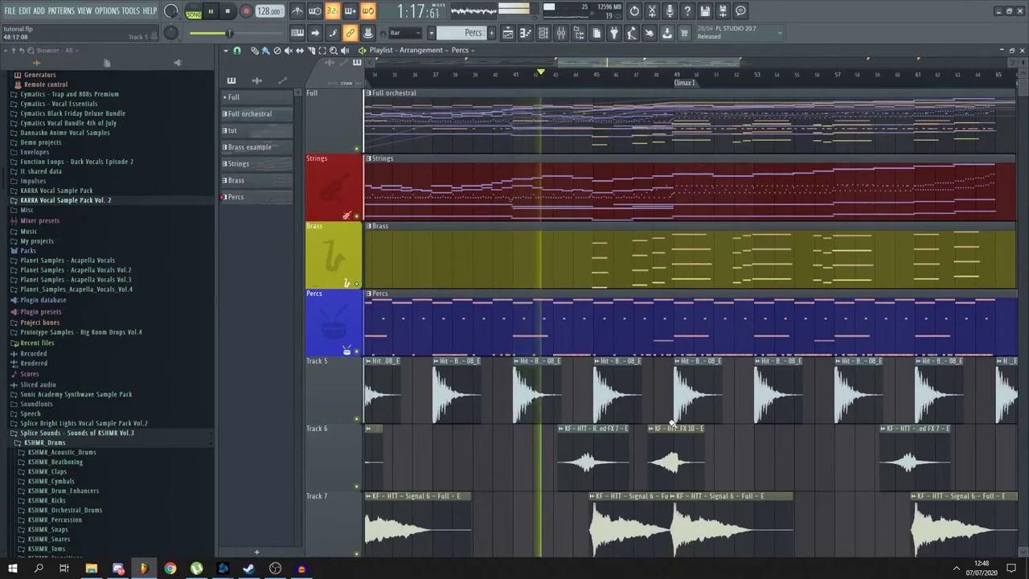
{"action": "scroll", "coordinate": [660, 383], "scroll_direction": "down", "scroll_amount": 1}
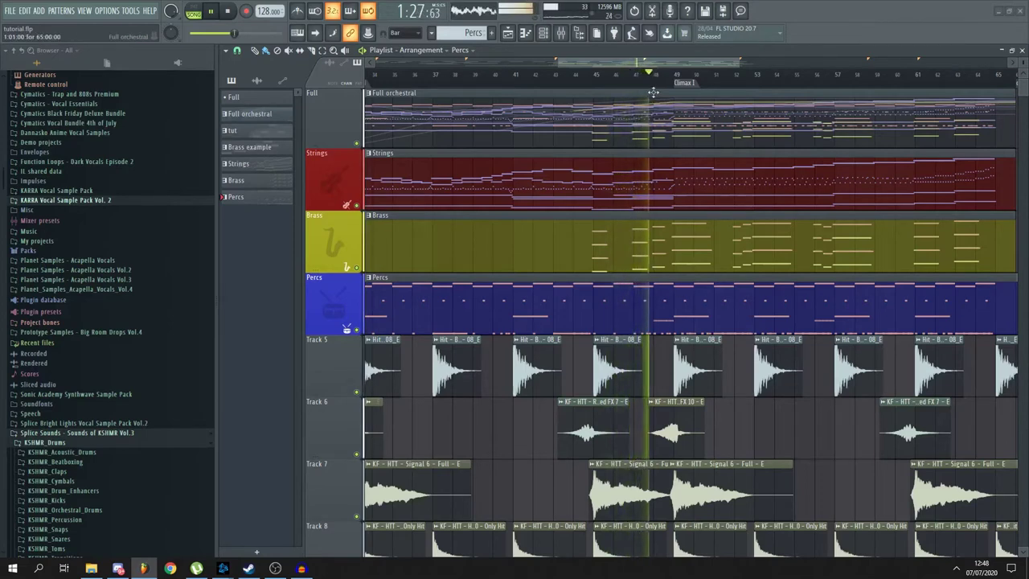
{"action": "scroll", "coordinate": [680, 209], "scroll_direction": "right", "scroll_amount": 1}
{"action": "scroll", "coordinate": [684, 251], "scroll_direction": "down", "scroll_amount": 1}
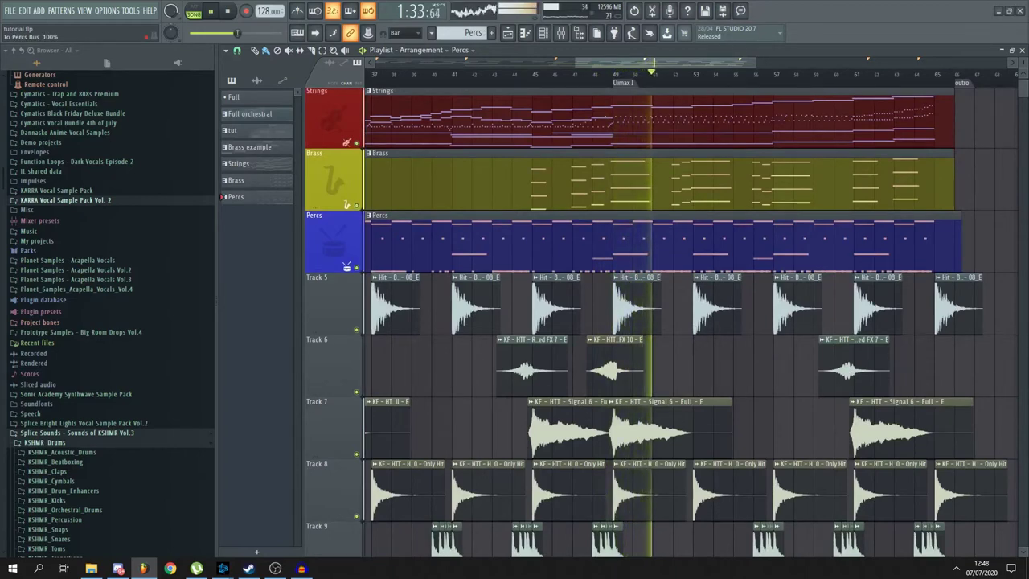
{"action": "scroll", "coordinate": [780, 375], "scroll_direction": "up", "scroll_amount": 1}
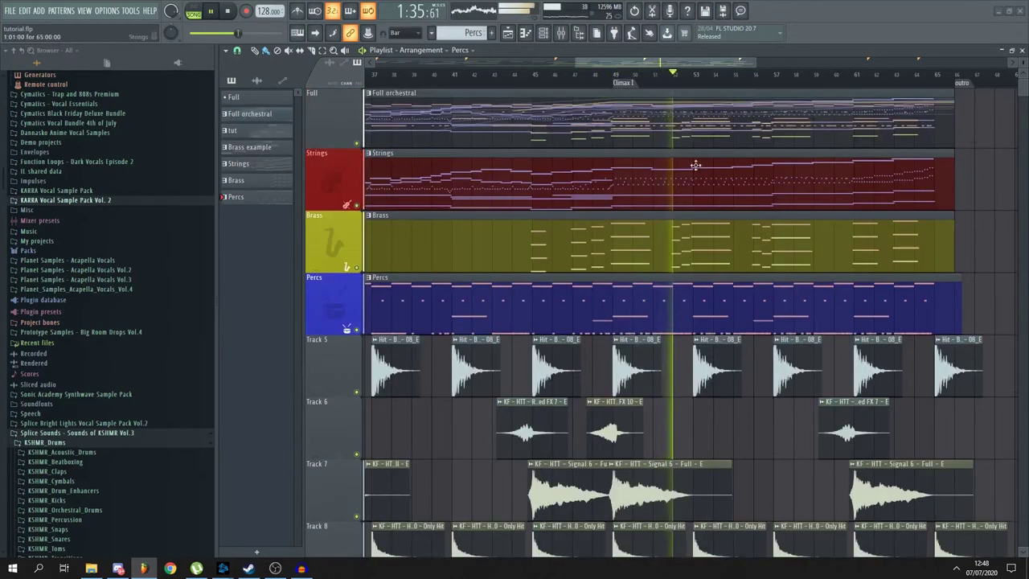
{"action": "scroll", "coordinate": [715, 327], "scroll_direction": "right", "scroll_amount": 3}
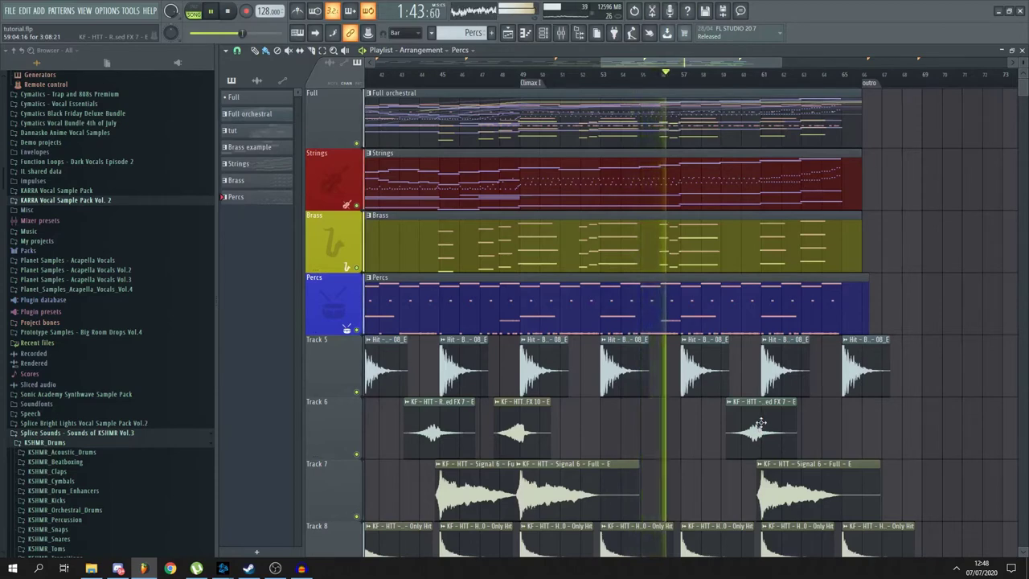
{"action": "scroll", "coordinate": [920, 374], "scroll_direction": "down", "scroll_amount": 2}
{"action": "scroll", "coordinate": [920, 373], "scroll_direction": "down", "scroll_amount": 2}
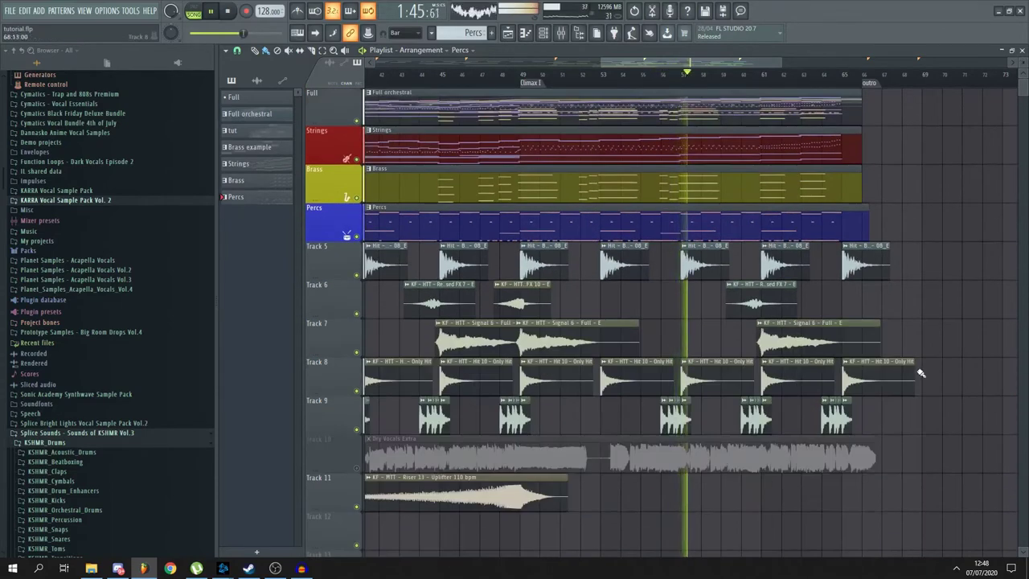
{"action": "scroll", "coordinate": [914, 366], "scroll_direction": "up", "scroll_amount": 4}
{"action": "scroll", "coordinate": [908, 359], "scroll_direction": "down", "scroll_amount": 2}
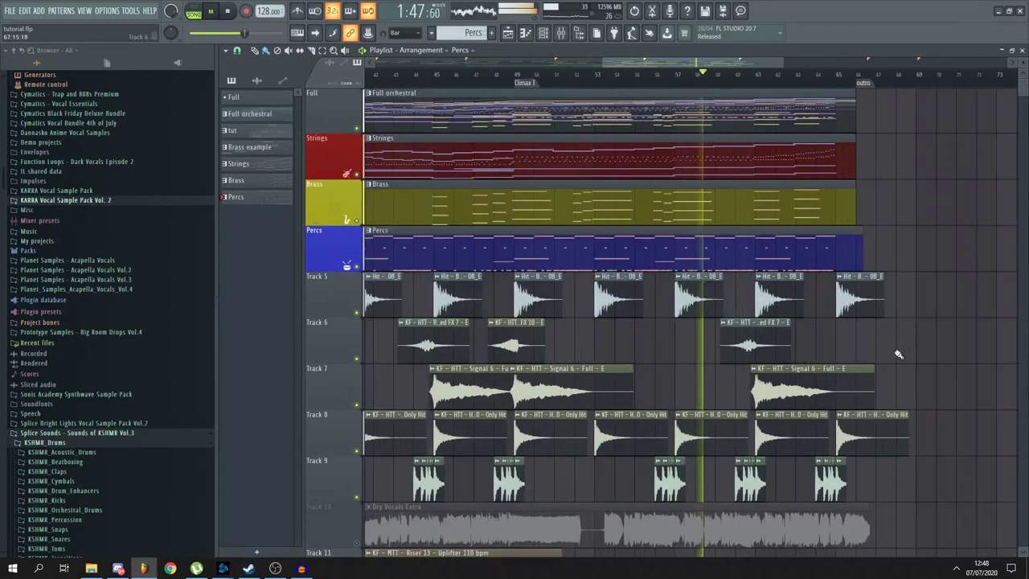
Copy the group of Hits 03 clips on Track 9 into the gap between bars 52 and 53.
{"action": "scroll", "coordinate": [600, 463], "scroll_direction": "up", "scroll_amount": 2}
{"action": "left_click", "coordinate": [480, 481]}
{"action": "scroll", "coordinate": [611, 489], "scroll_direction": "up", "scroll_amount": 4}
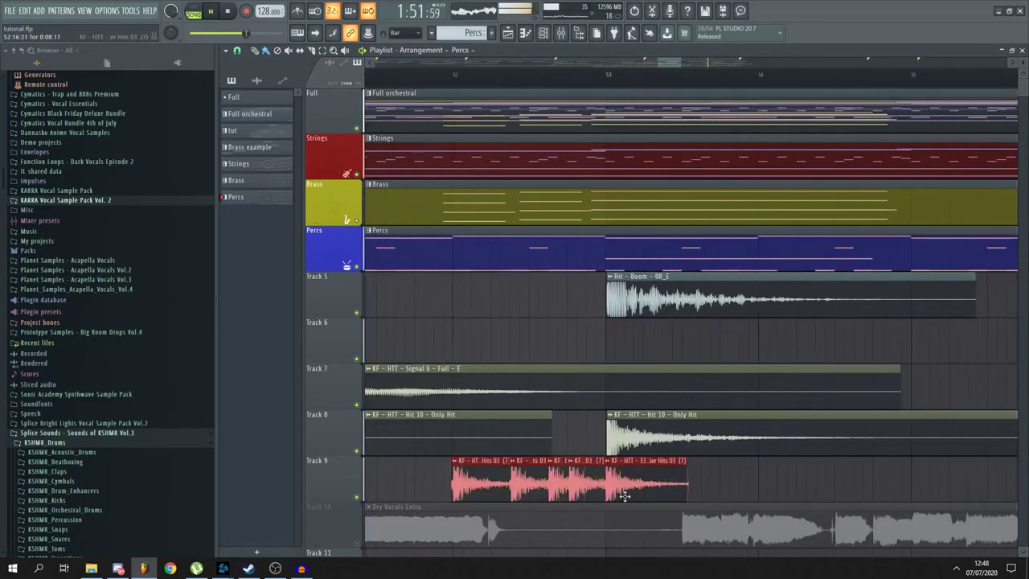
{"action": "scroll", "coordinate": [610, 488], "scroll_direction": "down", "scroll_amount": 5}
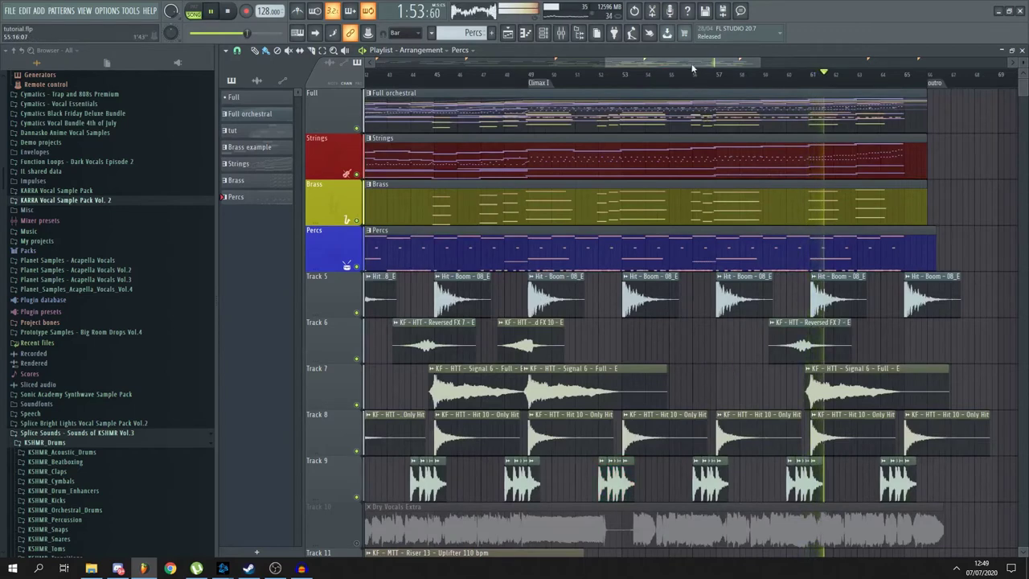
Listen to the end of the climax near the outro marker and stop playback.
{"action": "scroll", "coordinate": [721, 210], "scroll_direction": "up", "scroll_amount": 4}
{"action": "scroll", "coordinate": [691, 233], "scroll_direction": "up", "scroll_amount": 1}
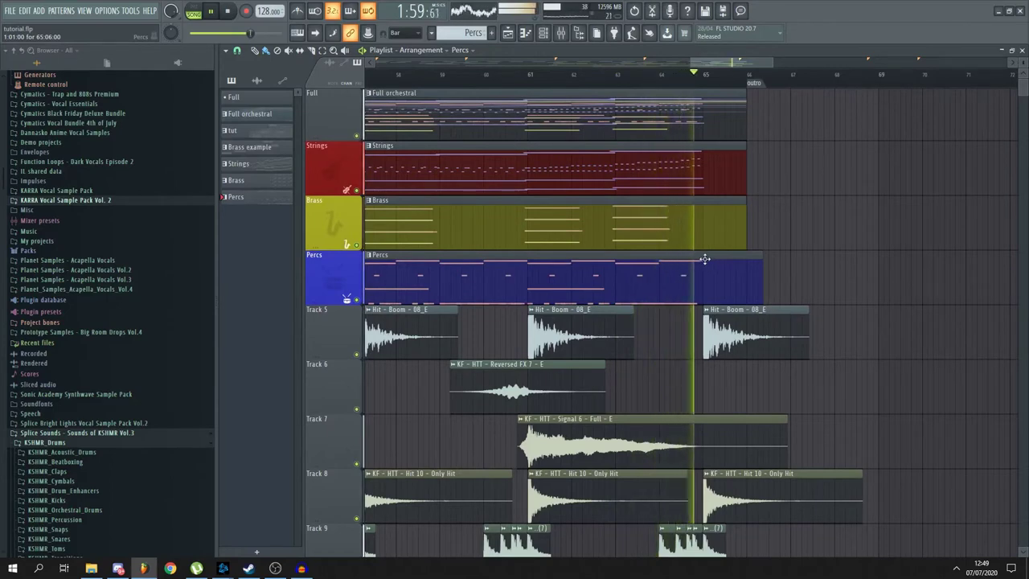
{"action": "key", "text": "space"}
Review the Percs pattern and the hit and effect tracks below it across the Build and Climax I sections.
{"action": "scroll", "coordinate": [746, 131], "scroll_direction": "down", "scroll_amount": 3}
{"action": "scroll", "coordinate": [746, 131], "scroll_direction": "down", "scroll_amount": 2}
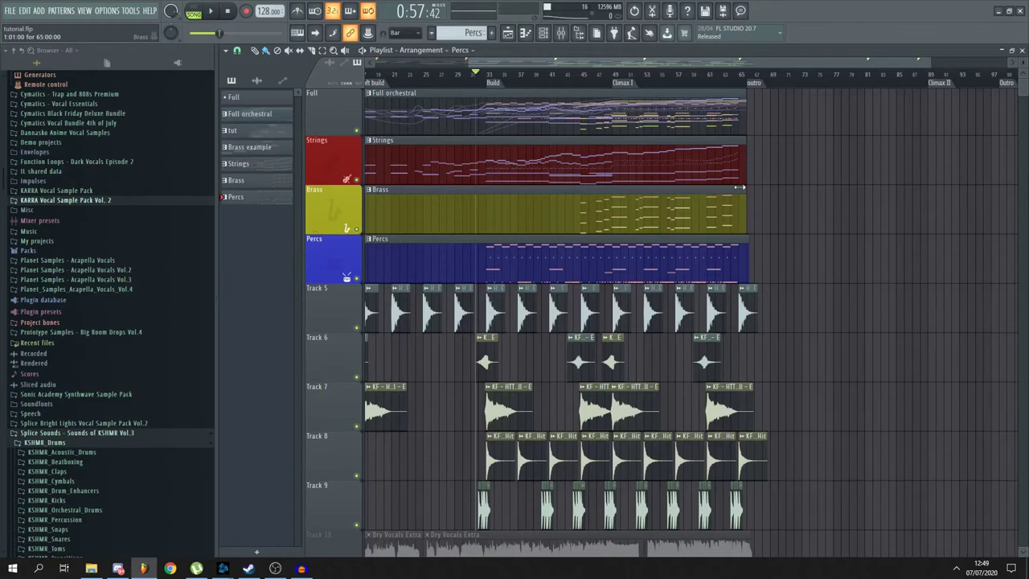
{"action": "scroll", "coordinate": [531, 254], "scroll_direction": "up", "scroll_amount": 3}
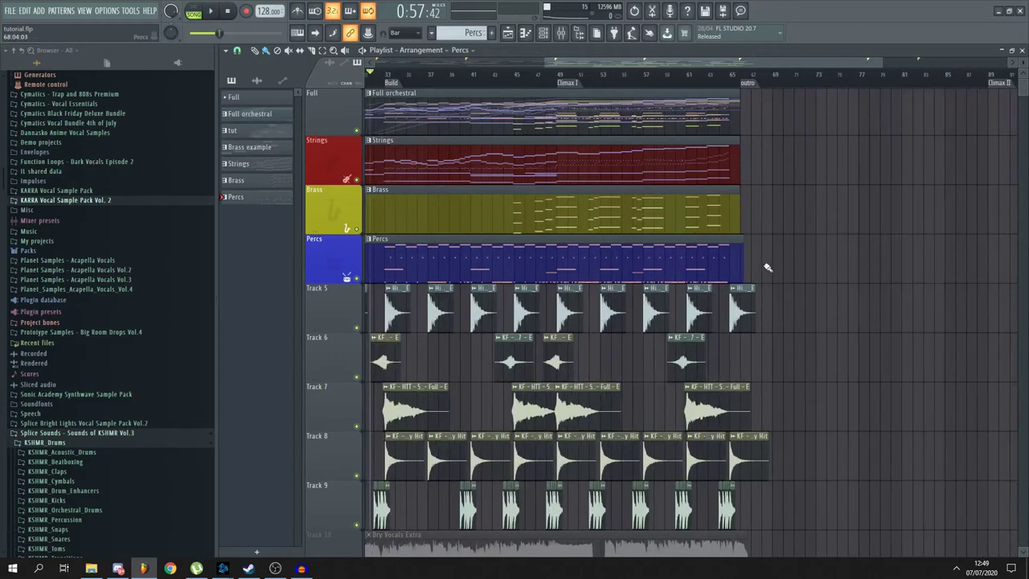
{"action": "scroll", "coordinate": [526, 246], "scroll_direction": "up", "scroll_amount": 2}
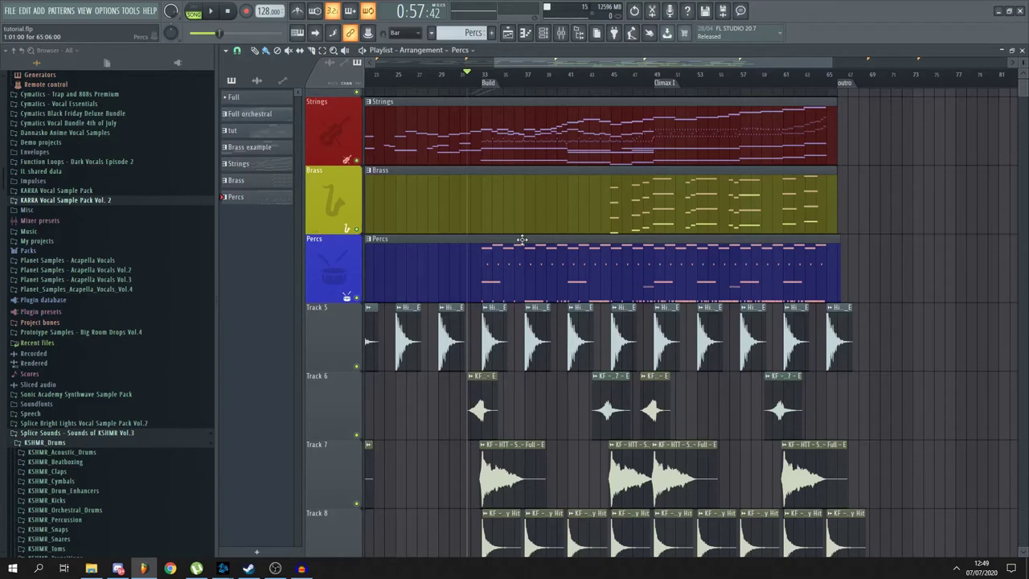
{"action": "scroll", "coordinate": [577, 275], "scroll_direction": "up", "scroll_amount": 1}
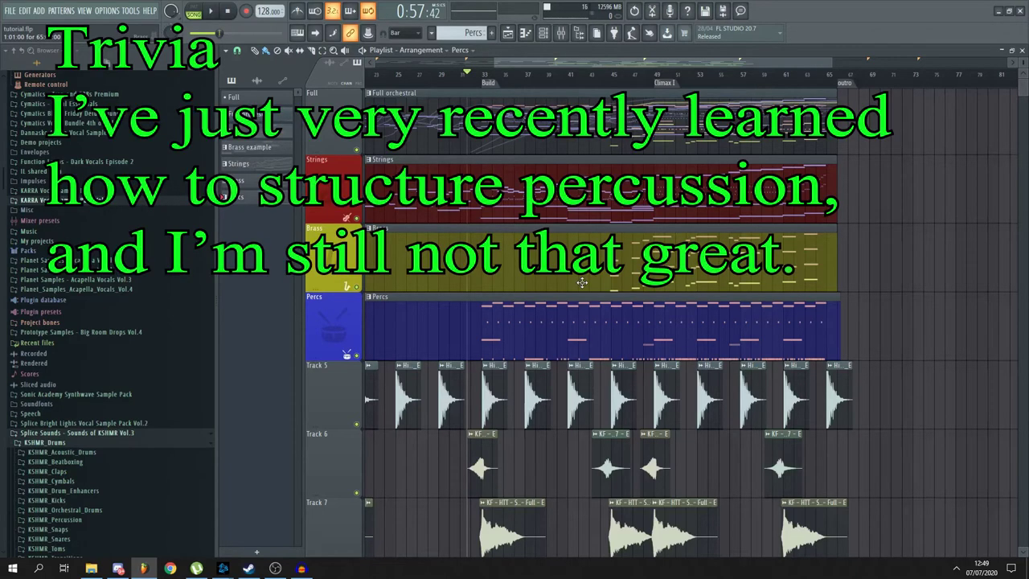
{"action": "scroll", "coordinate": [582, 282], "scroll_direction": "up", "scroll_amount": 2}
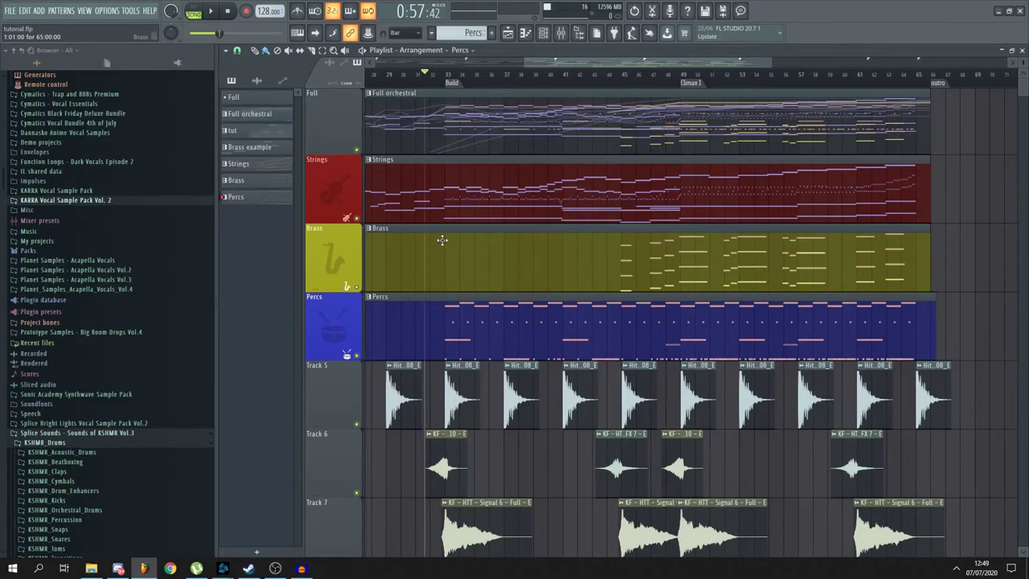
{"action": "scroll", "coordinate": [506, 258], "scroll_direction": "up", "scroll_amount": 3}
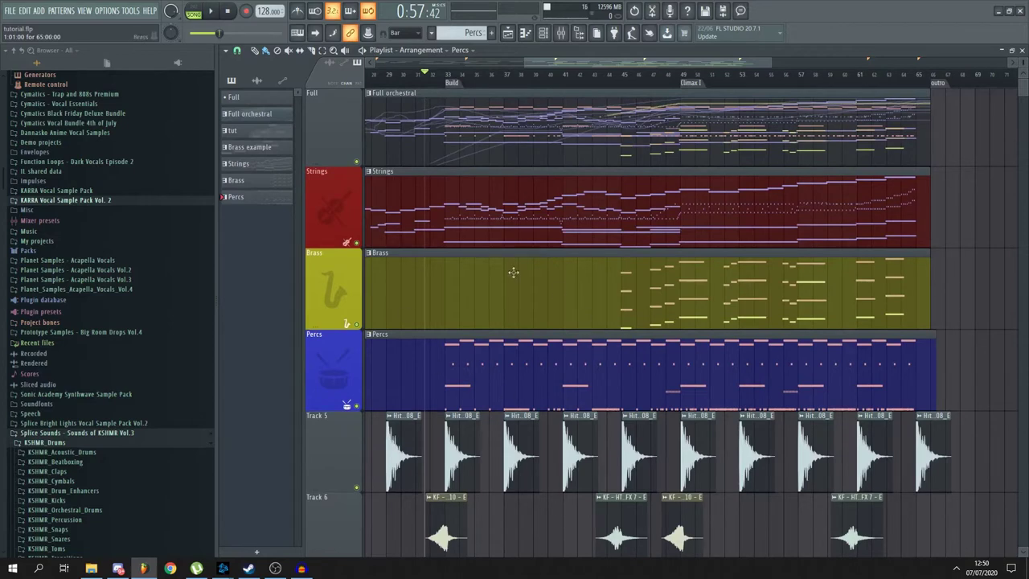
{"action": "scroll", "coordinate": [522, 285], "scroll_direction": "up", "scroll_amount": 1}
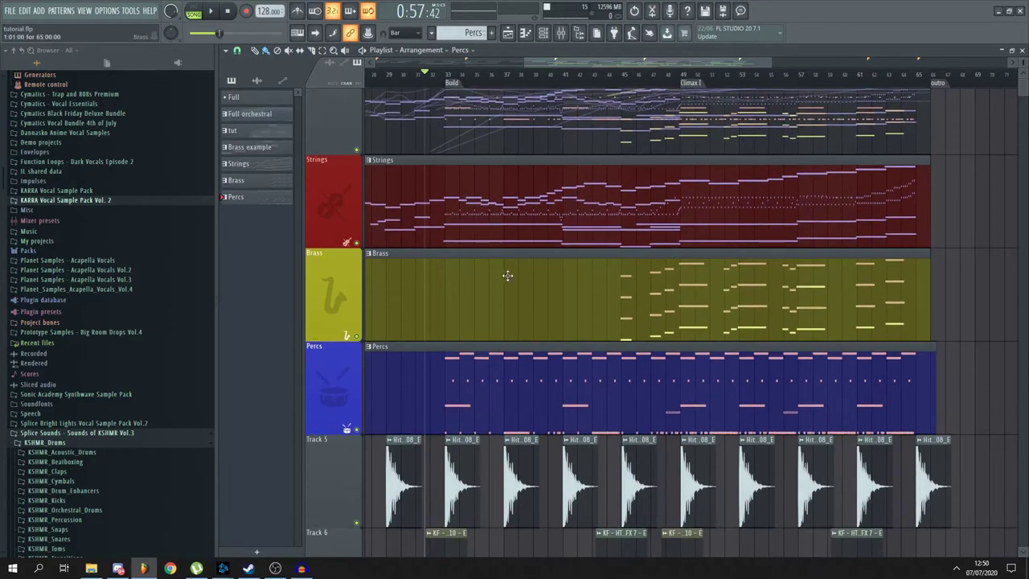
{"action": "scroll", "coordinate": [490, 241], "scroll_direction": "down", "scroll_amount": 1}
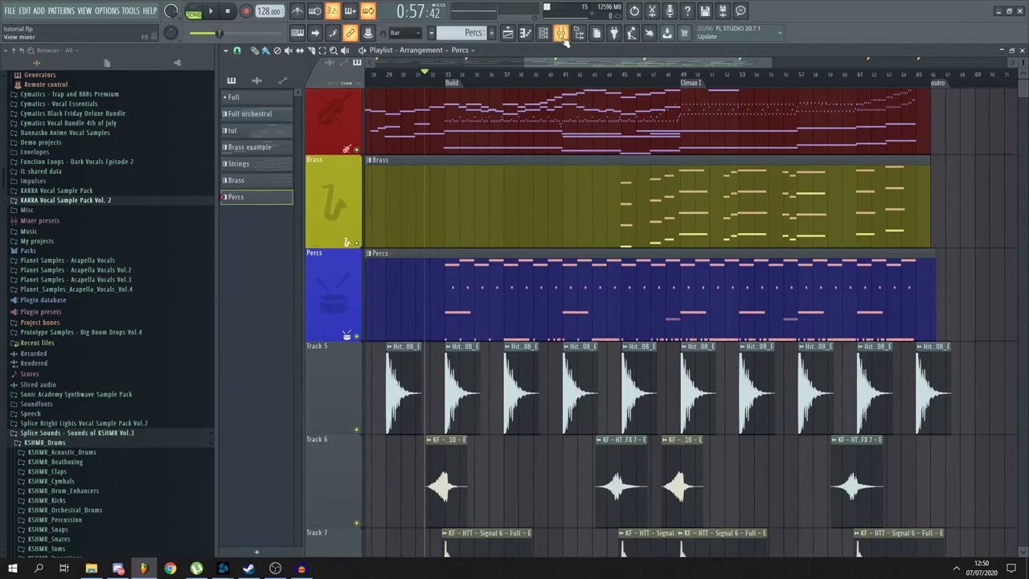
Show the channels of the Percs pattern and open the Giant drums notes in the piano roll.
{"action": "key", "text": "F6"}
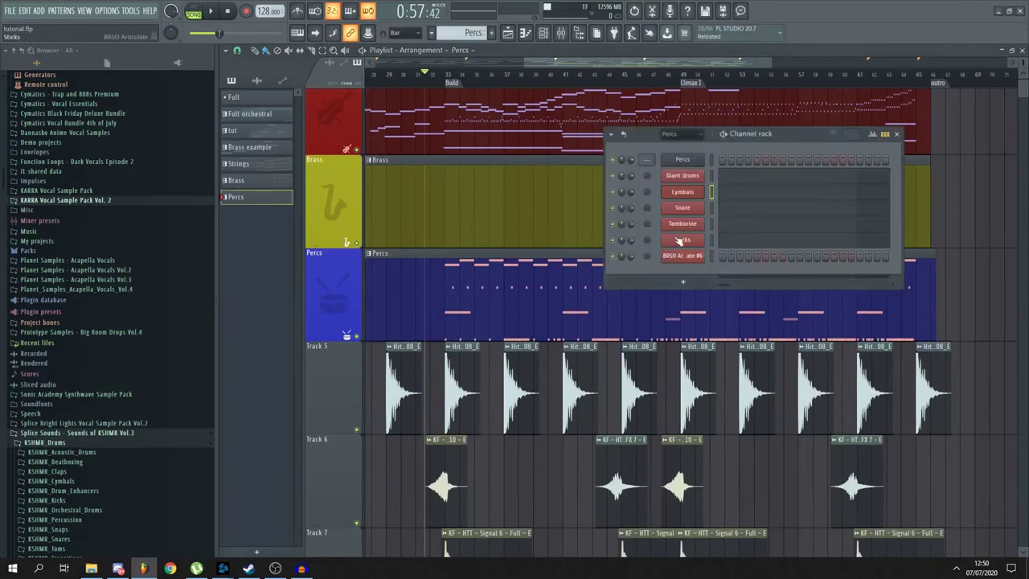
{"action": "right_click", "coordinate": [696, 182]}
{"action": "left_click", "coordinate": [727, 182]}
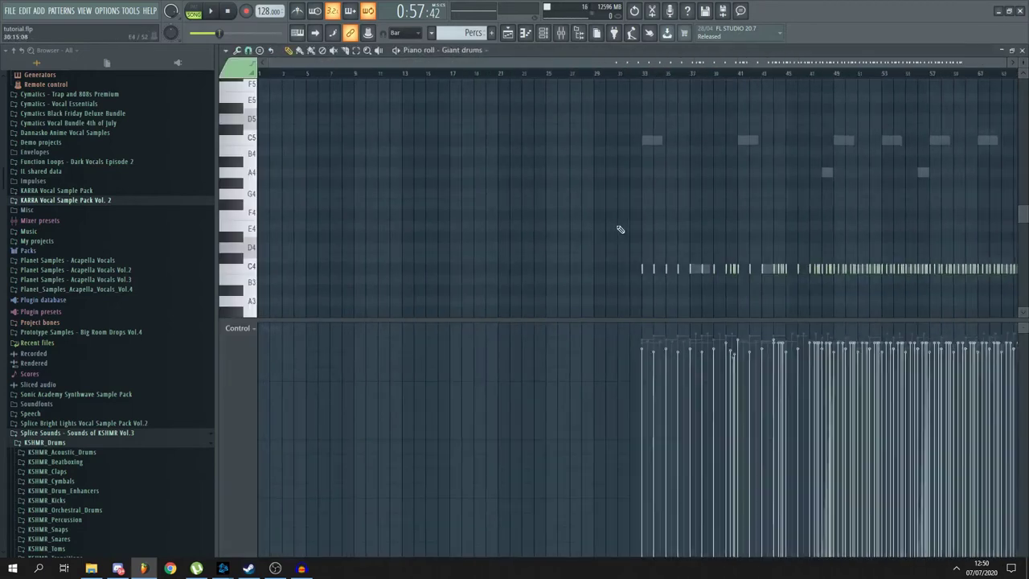
Examine the rhythm and velocities of the Giant drums C4 notes from bar 33 onward, along with the ghost notes.
{"action": "scroll", "coordinate": [761, 239], "scroll_direction": "down", "scroll_amount": 3}
{"action": "scroll", "coordinate": [796, 242], "scroll_direction": "up", "scroll_amount": 3, "text": "ctrl"}
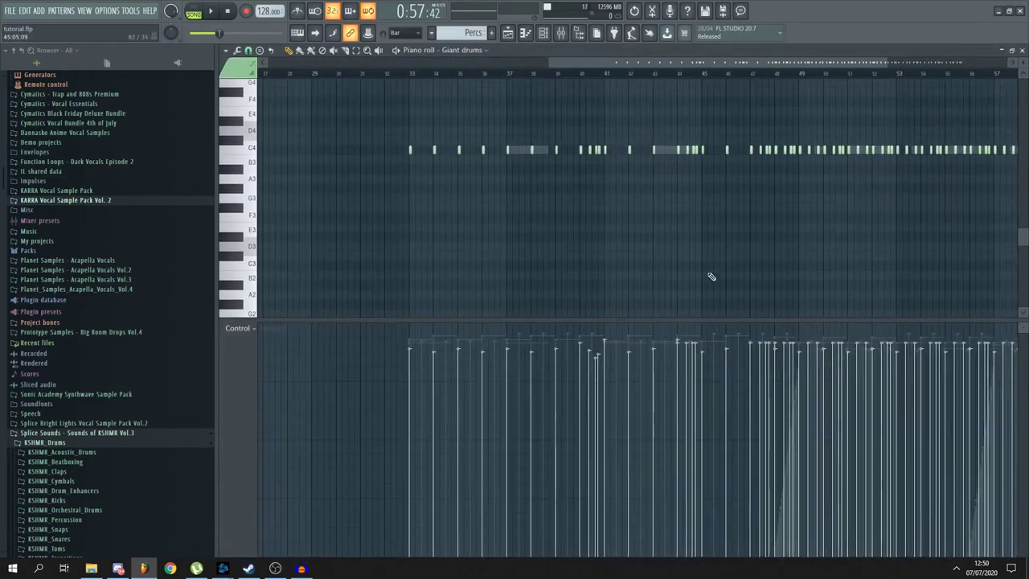
{"action": "scroll", "coordinate": [709, 276], "scroll_direction": "down", "scroll_amount": 1}
{"action": "scroll", "coordinate": [685, 224], "scroll_direction": "up", "scroll_amount": 4}
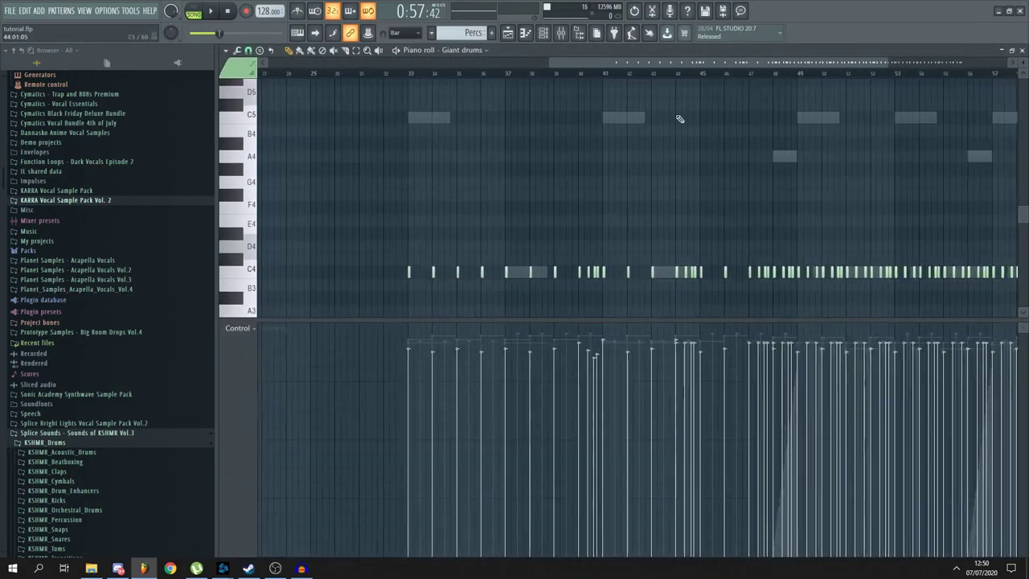
{"action": "scroll", "coordinate": [679, 69], "scroll_direction": "right", "scroll_amount": 1}
{"action": "scroll", "coordinate": [748, 126], "scroll_direction": "down", "scroll_amount": 2}
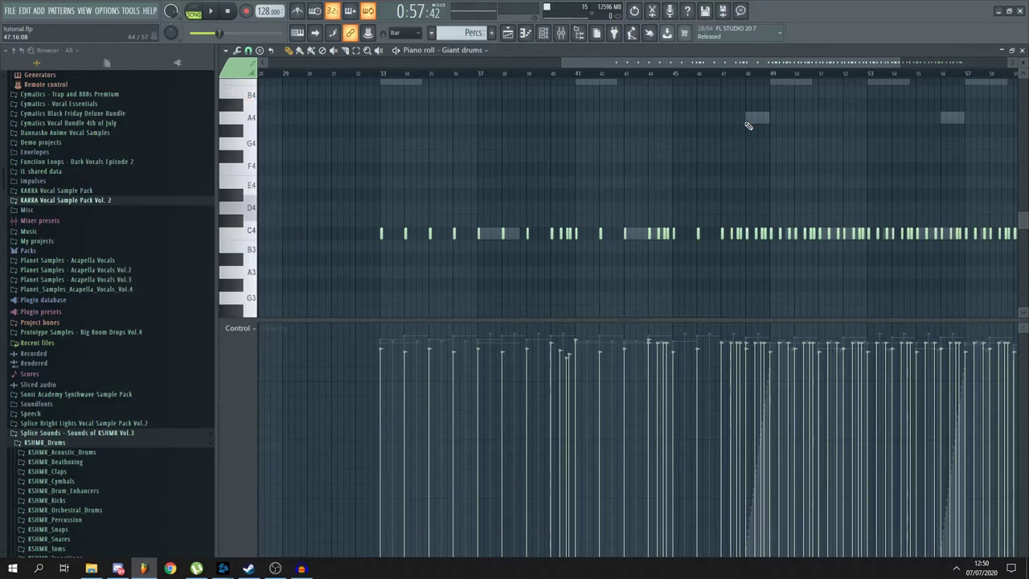
{"action": "scroll", "coordinate": [747, 125], "scroll_direction": "down", "scroll_amount": 3}
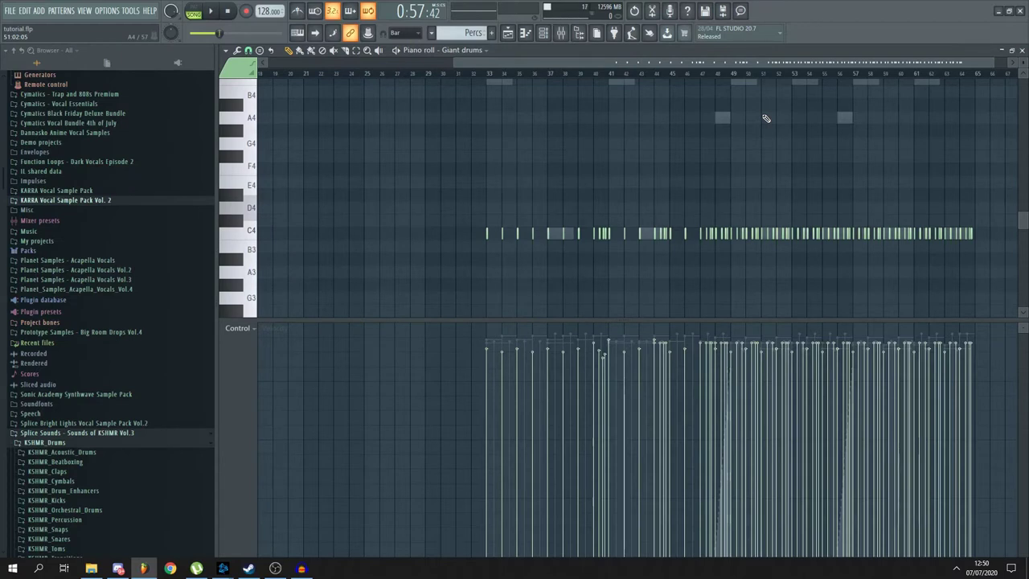
{"action": "scroll", "coordinate": [766, 118], "scroll_direction": "up", "scroll_amount": 3}
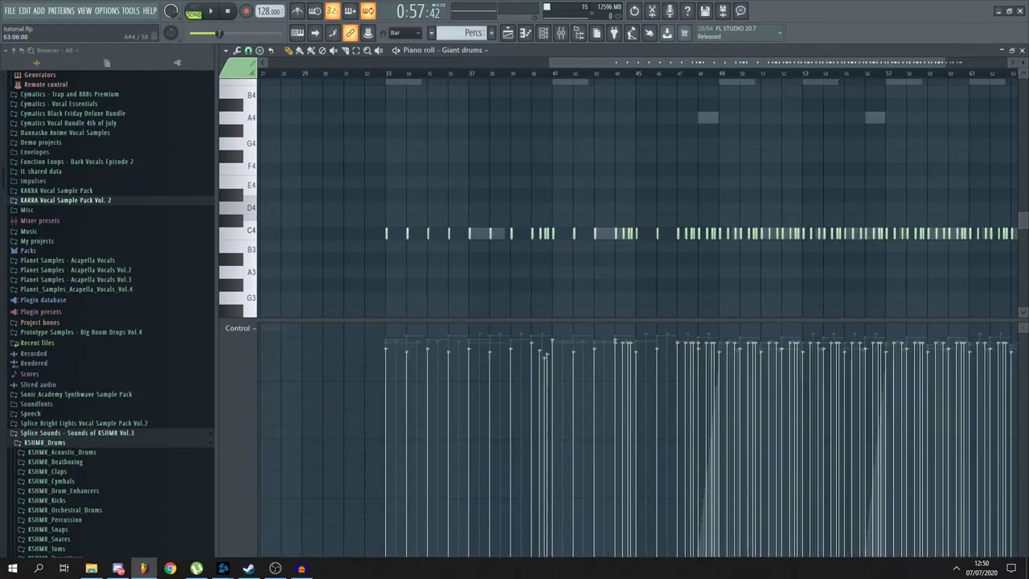
Show the master channel's SPAN spectrum analyser beside the Giant drums notes and briefly play from around bar 32.
{"action": "left_click_drag", "start_coordinate": [927, 22], "coordinate": [125, 21]}
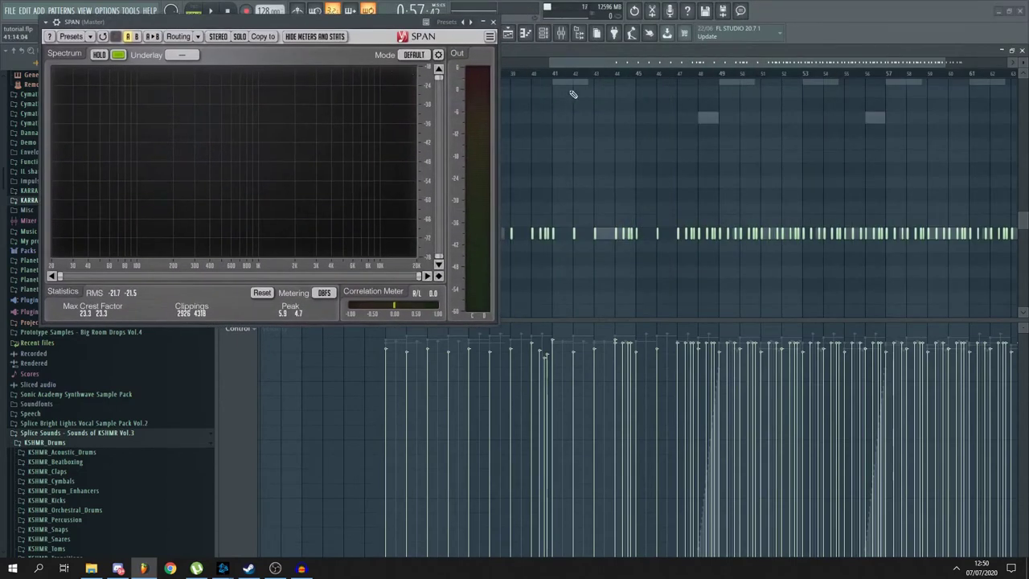
{"action": "left_click_drag", "start_coordinate": [584, 66], "coordinate": [527, 62]}
{"action": "left_click_drag", "start_coordinate": [389, 29], "coordinate": [292, 29]}
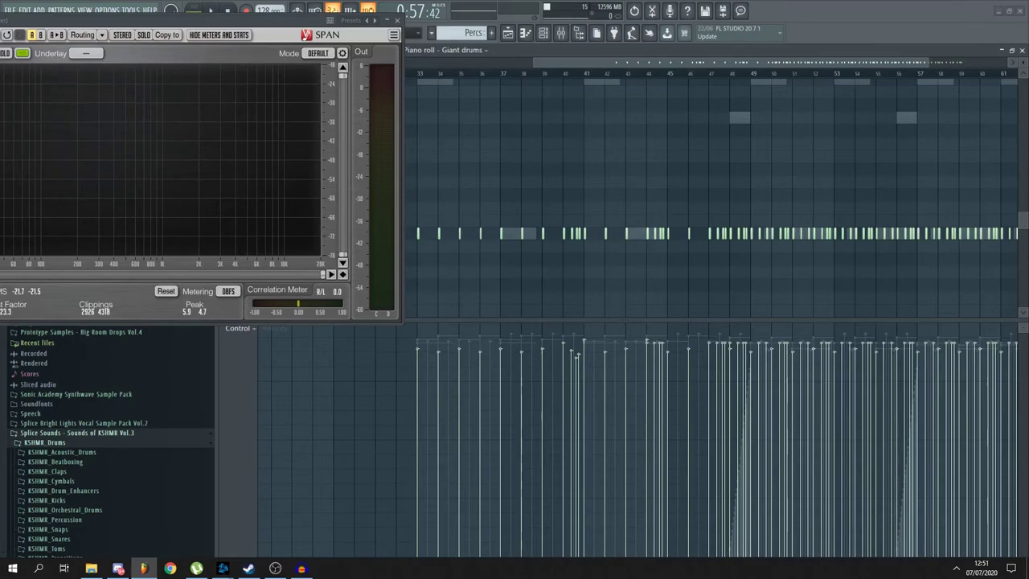
{"action": "left_click_drag", "start_coordinate": [283, 29], "coordinate": [887, 135]}
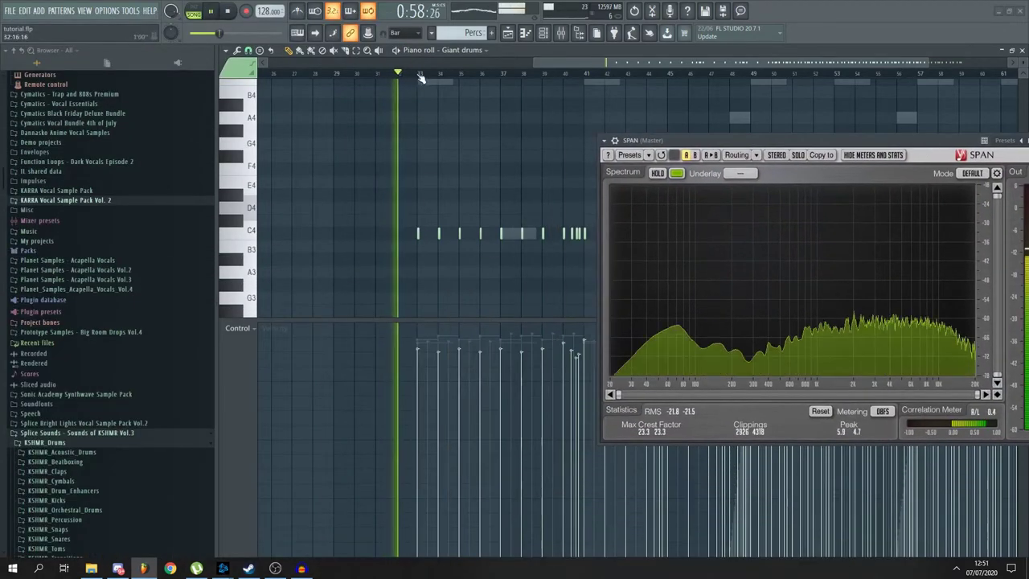
{"action": "key", "text": "space"}
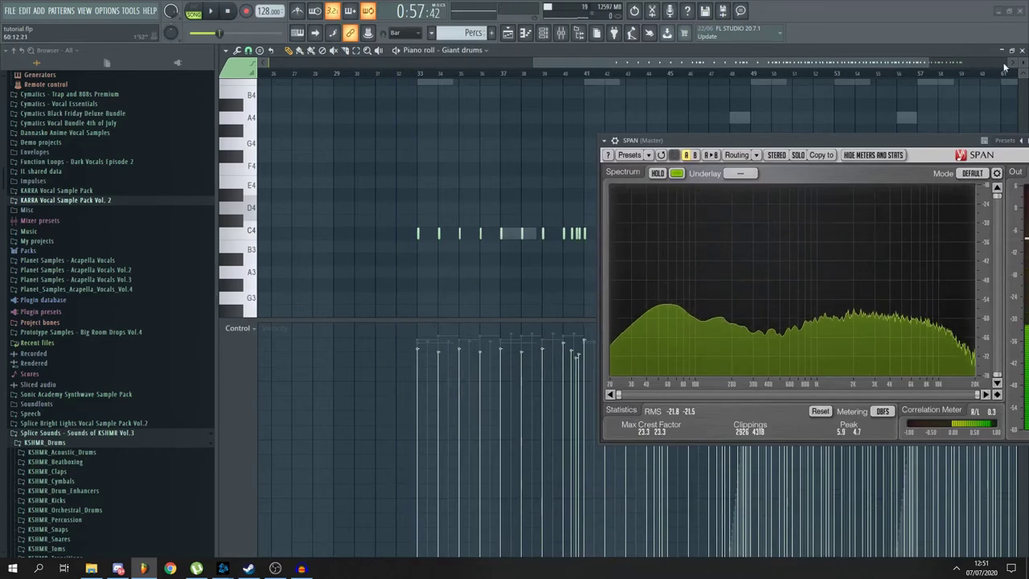
Solo the Percs track in the playlist and play it with the SPAN analyser placed clear of the track.
{"action": "key", "text": "F5"}
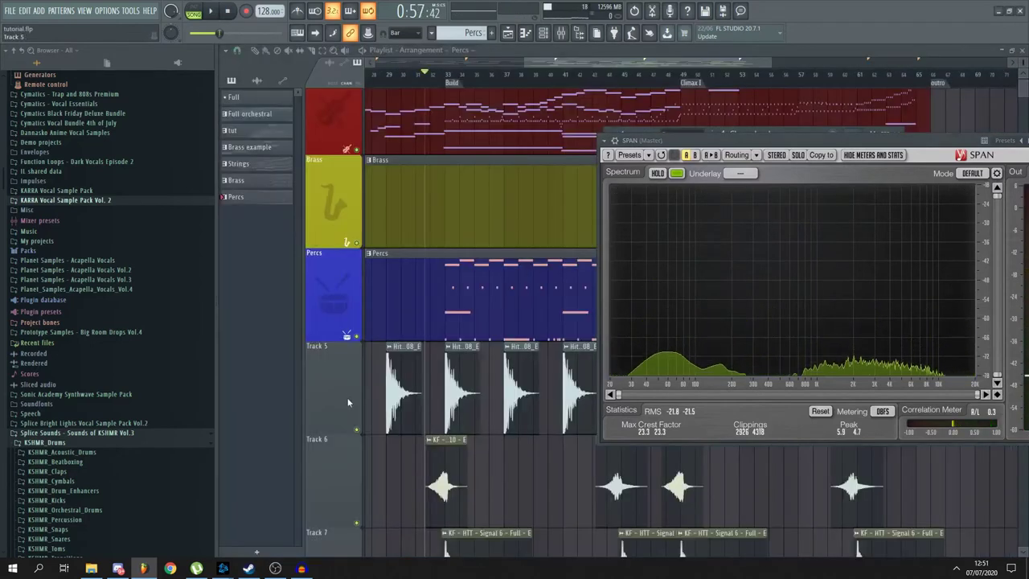
{"action": "left_click", "coordinate": [356, 336], "text": "ctrl"}
{"action": "key", "text": "space"}
{"action": "left_click_drag", "start_coordinate": [827, 151], "coordinate": [829, 50]}
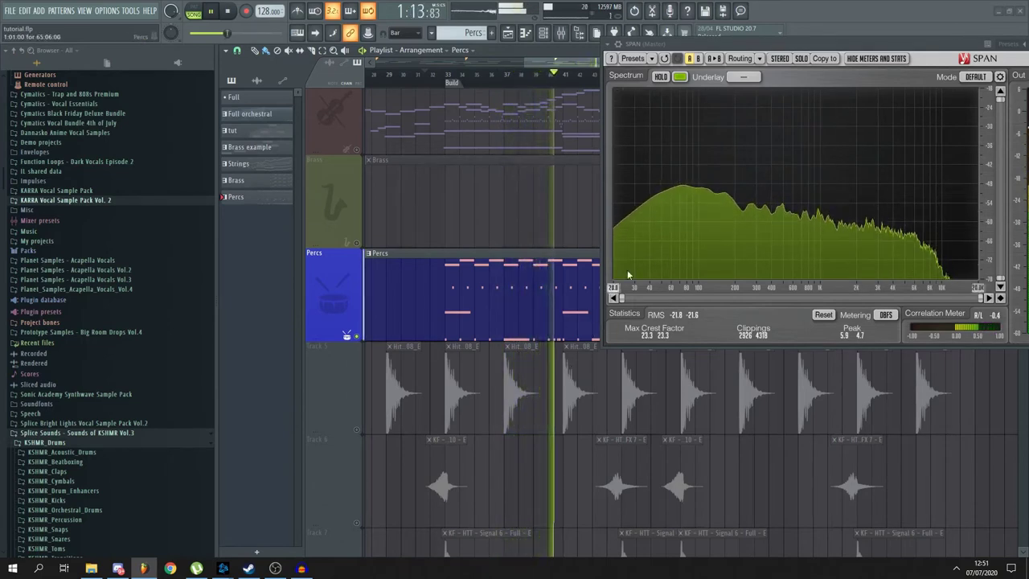
Examine the soloed Percs spectrum in SPAN during playback, comparing the low, mid and high frequency ranges.
{"action": "mouse_move", "coordinate": [848, 150]}
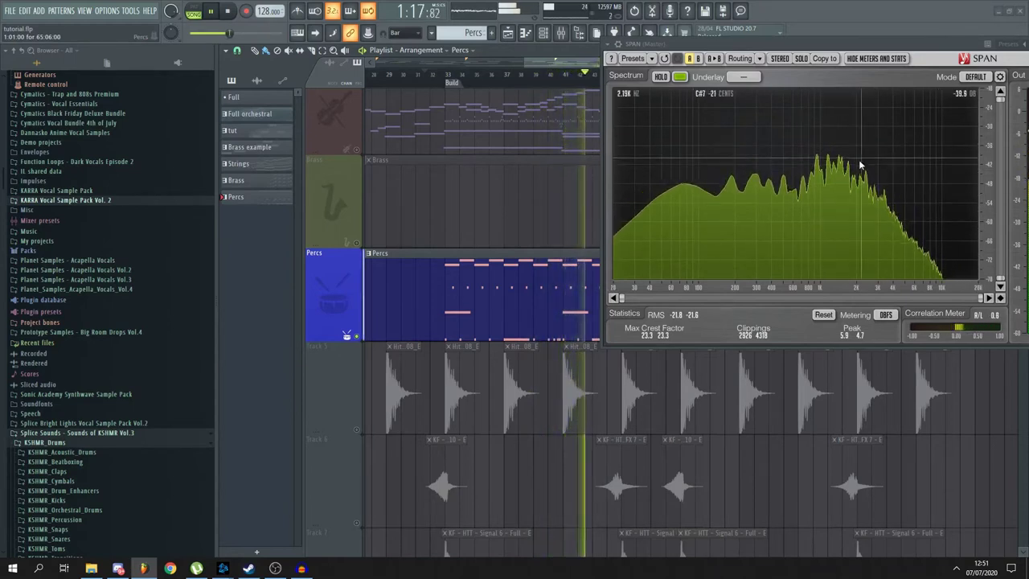
{"action": "mouse_move", "coordinate": [950, 185]}
{"action": "left_click_drag", "start_coordinate": [952, 182], "coordinate": [940, 142]}
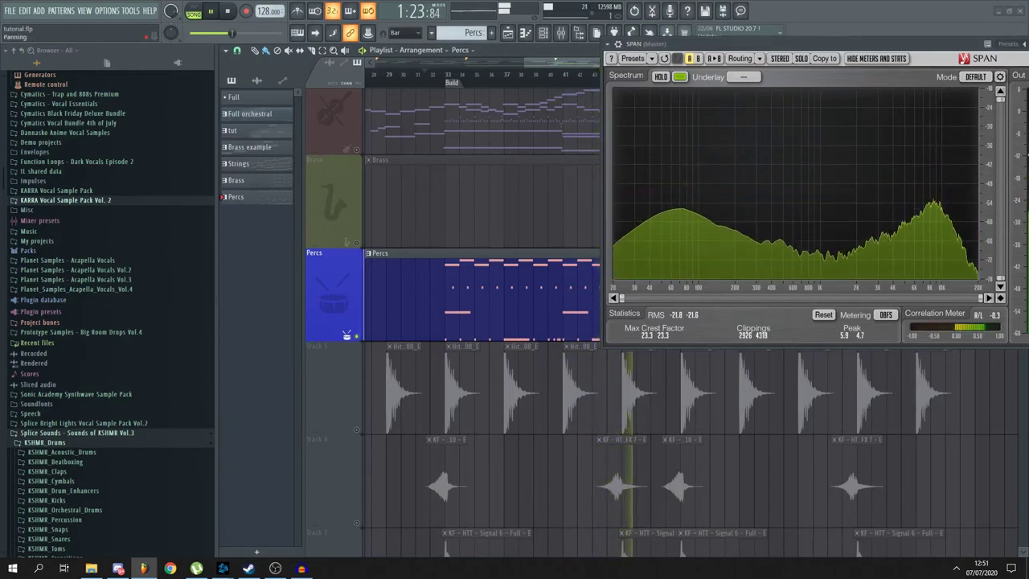
{"action": "left_click_drag", "start_coordinate": [953, 165], "coordinate": [937, 150]}
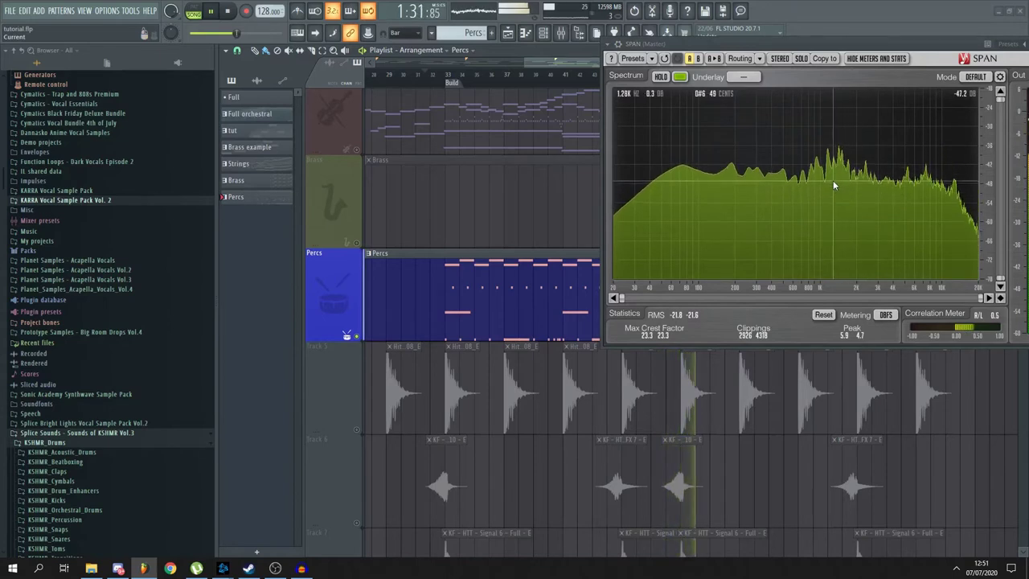
{"action": "left_click_drag", "start_coordinate": [811, 166], "coordinate": [796, 165]}
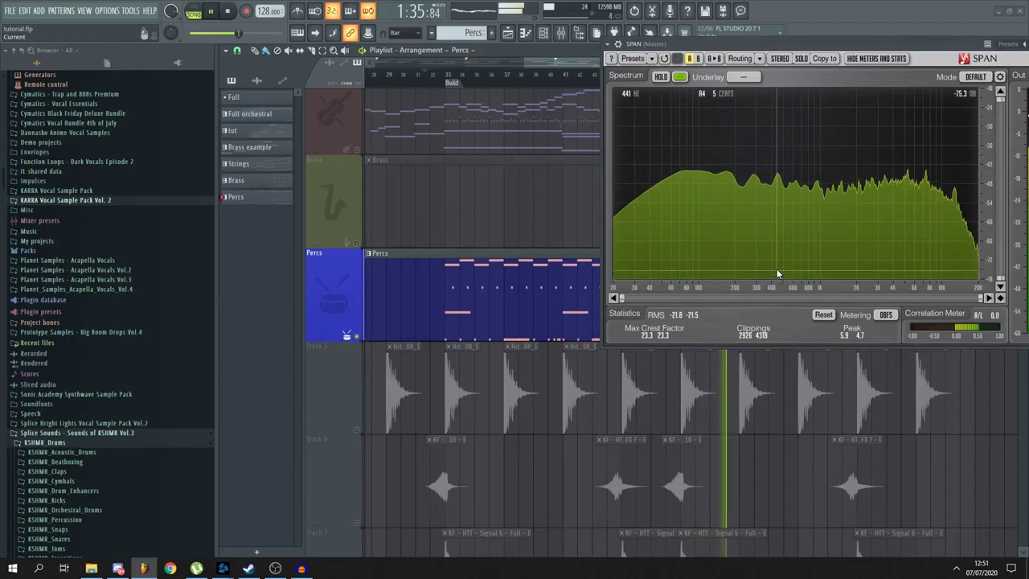
{"action": "left_click_drag", "start_coordinate": [749, 45], "coordinate": [367, 73]}
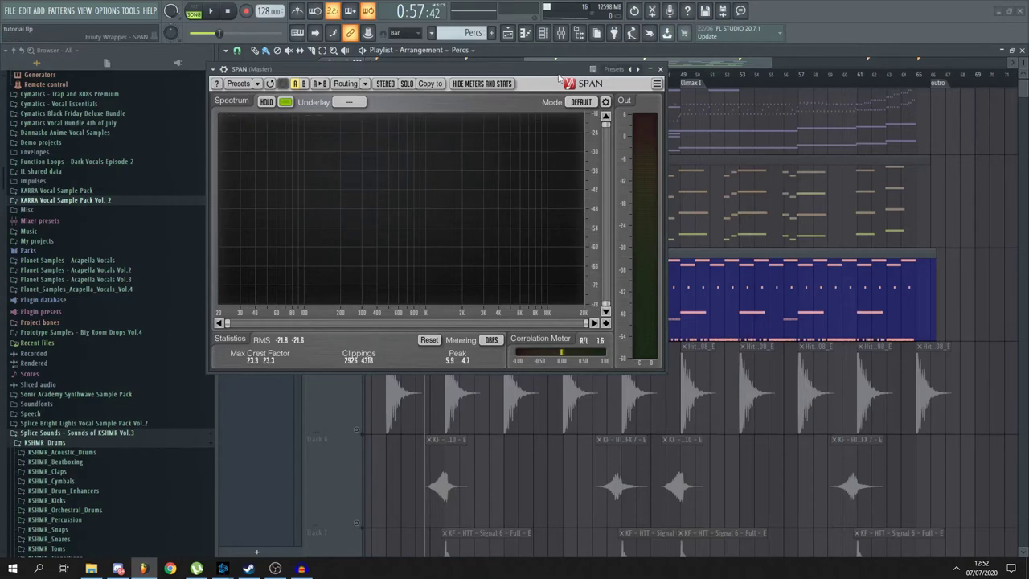
{"action": "left_click_drag", "start_coordinate": [547, 71], "coordinate": [704, 126]}
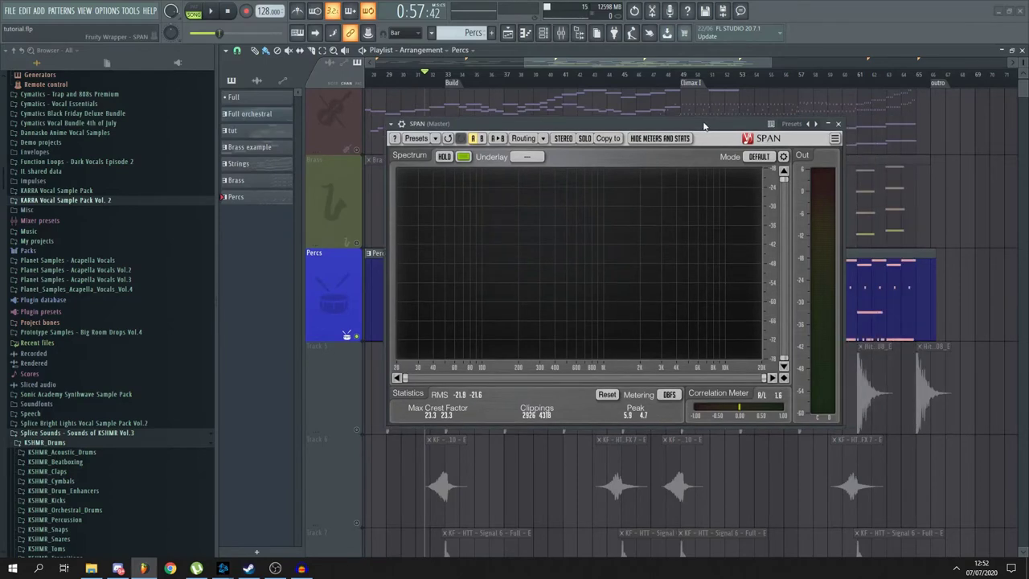
{"action": "left_click_drag", "start_coordinate": [704, 126], "coordinate": [890, 125]}
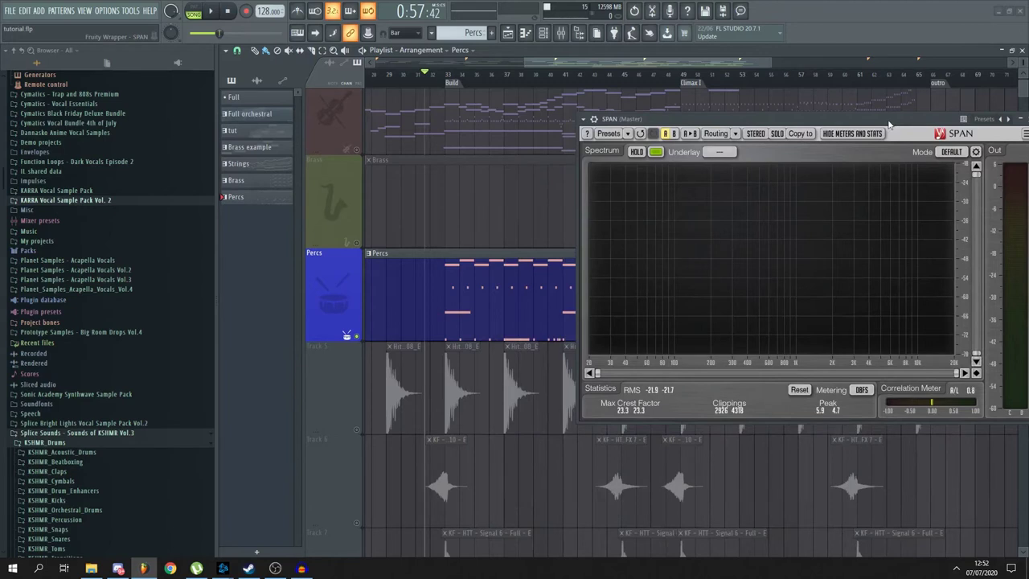
{"action": "left_click_drag", "start_coordinate": [890, 125], "coordinate": [876, 100]}
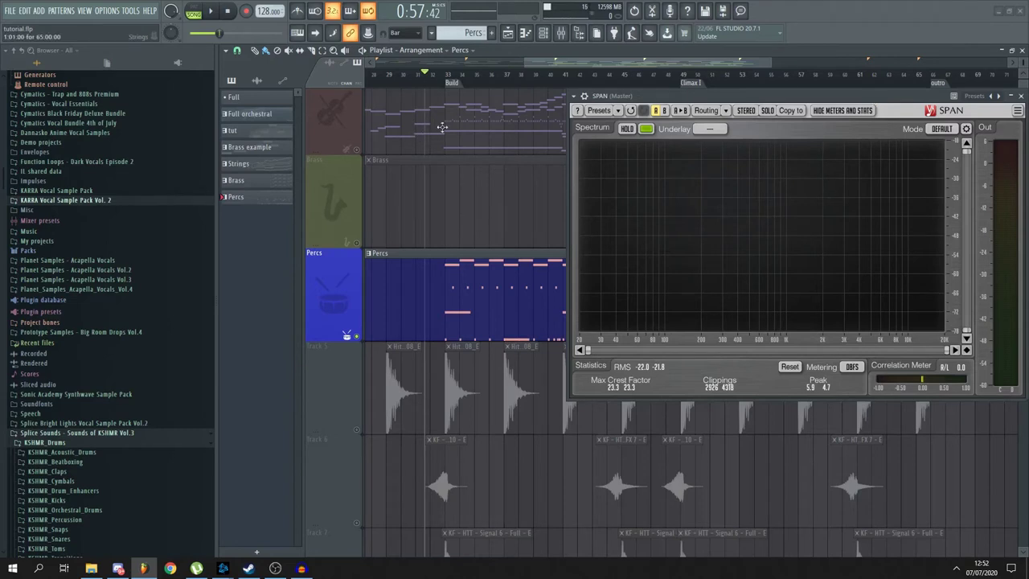
Solo the Brass track and place the playhead just before bar 45.
{"action": "scroll", "coordinate": [545, 72], "scroll_direction": "right", "scroll_amount": 1}
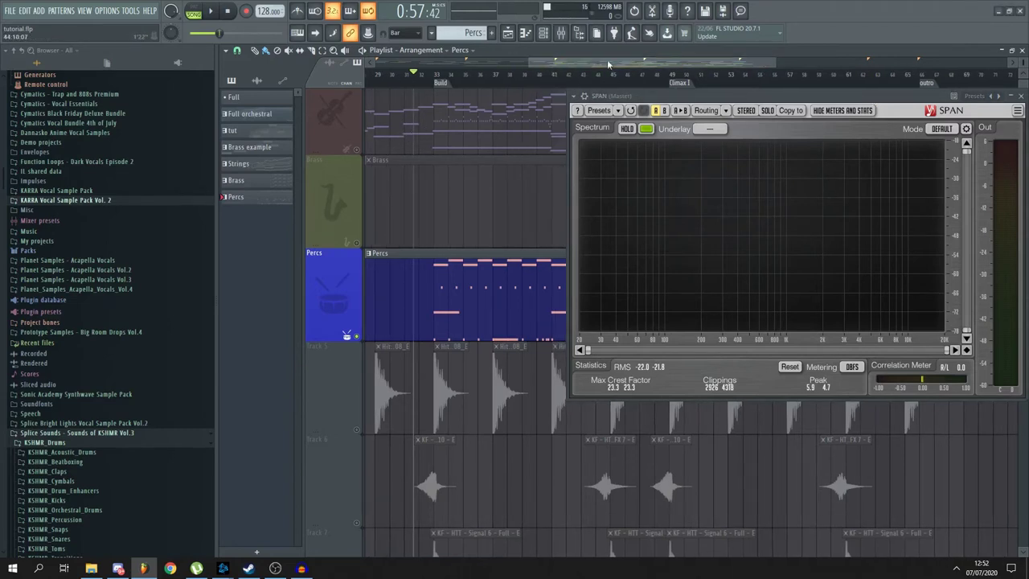
{"action": "right_click", "coordinate": [355, 242]}
{"action": "left_click", "coordinate": [649, 72]}
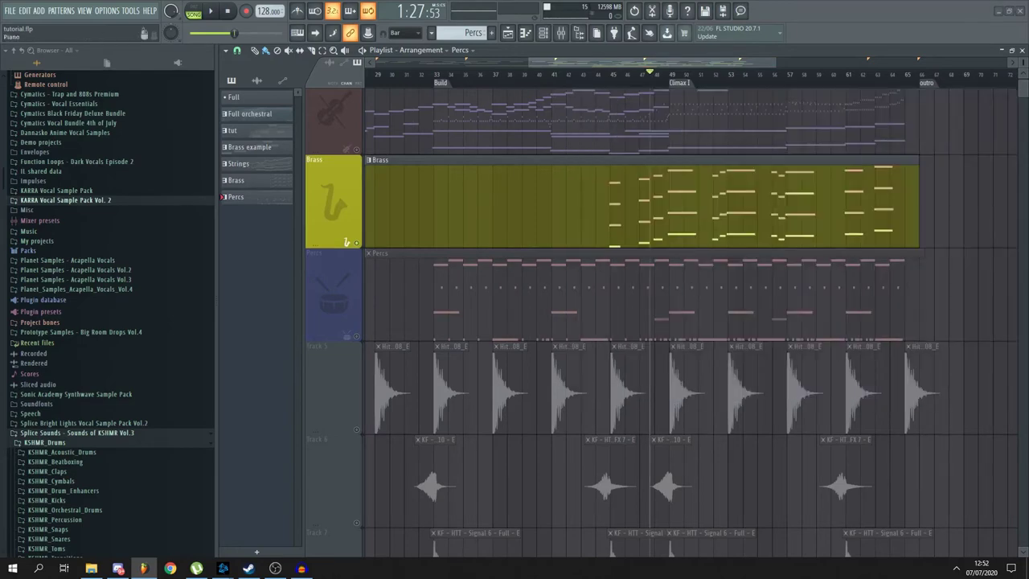
{"action": "left_click", "coordinate": [608, 78]}
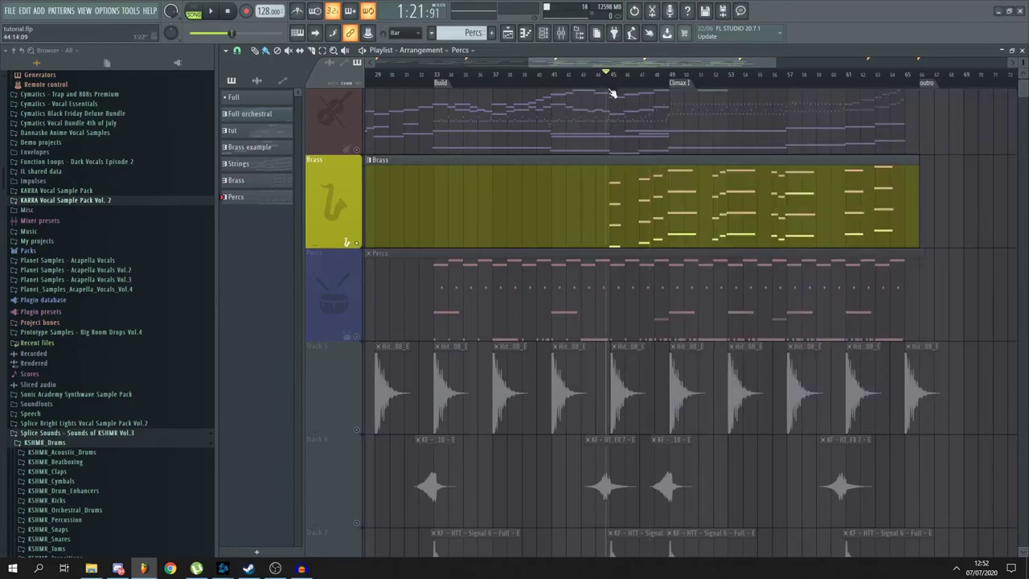
Show the channels of the Brass pattern and open the Tuba notes in the piano roll.
{"action": "scroll", "coordinate": [611, 201], "scroll_direction": "up", "scroll_amount": 2}
{"action": "left_click", "coordinate": [588, 210]}
{"action": "left_click", "coordinate": [543, 32]}
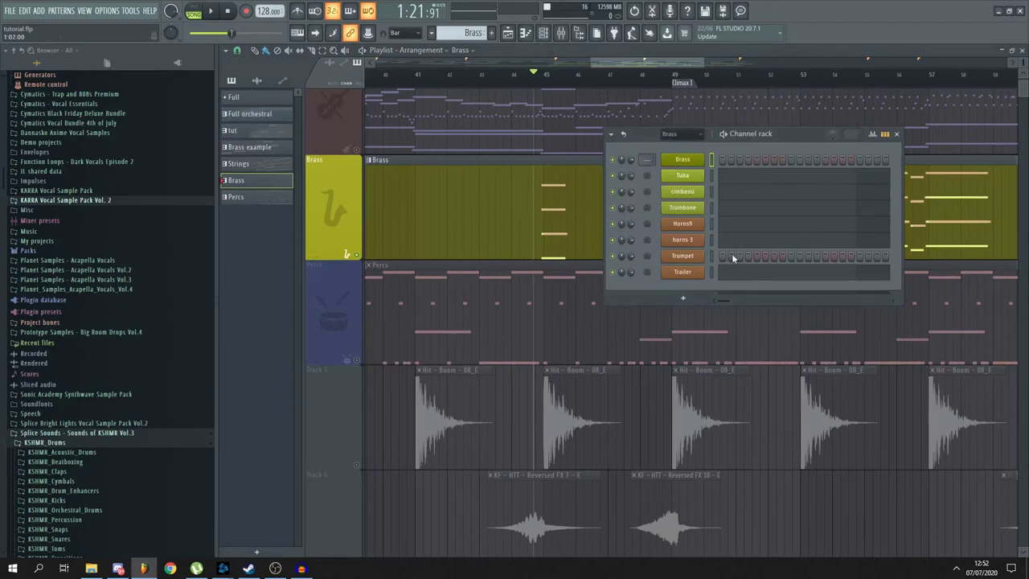
{"action": "right_click", "coordinate": [693, 183]}
{"action": "left_click", "coordinate": [674, 188]}
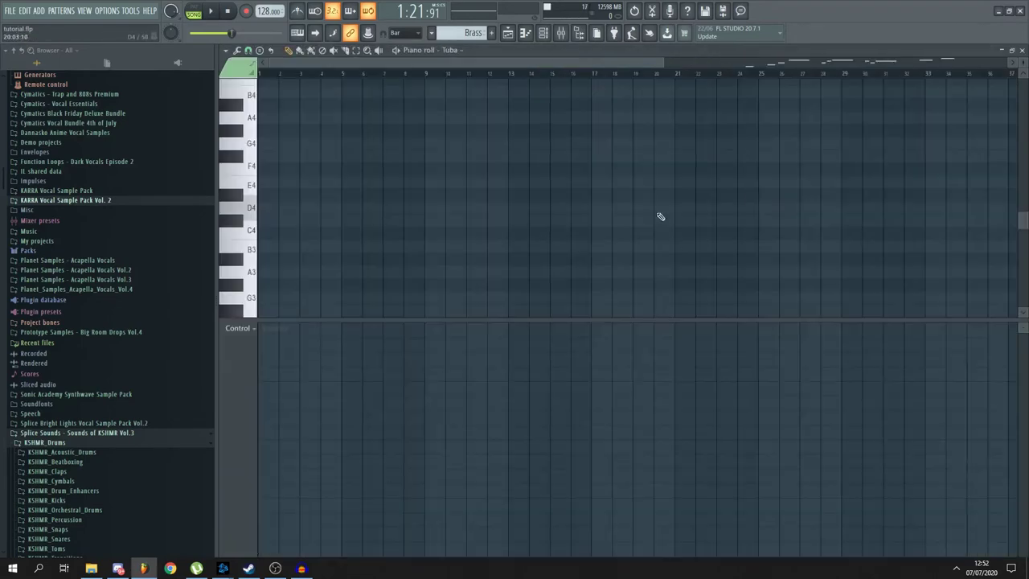
Examine the pitches, lengths and velocities of the Tuba notes from bar 45 onward.
{"action": "scroll", "coordinate": [863, 277], "scroll_direction": "down", "scroll_amount": 3}
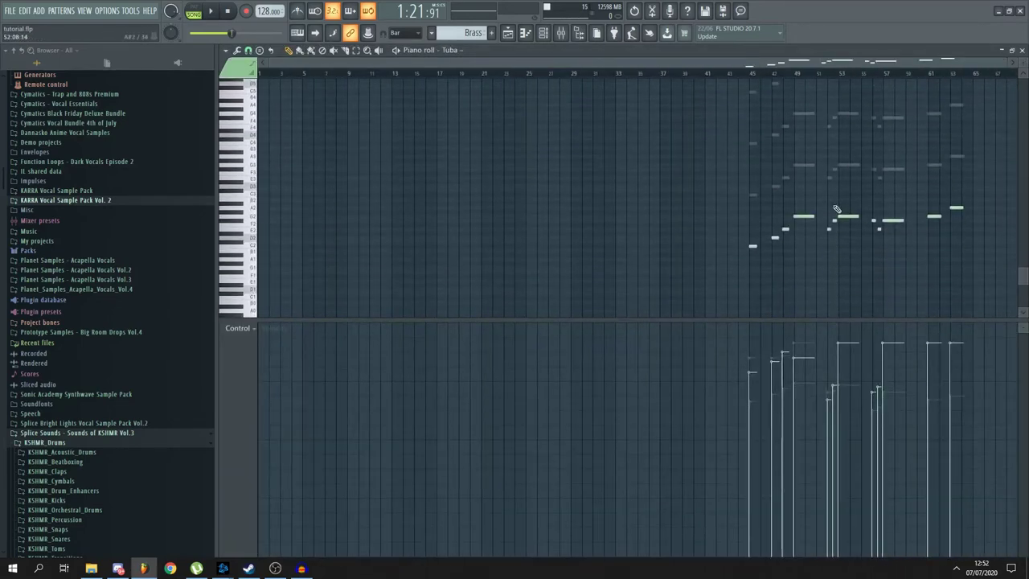
{"action": "scroll", "coordinate": [863, 278], "scroll_direction": "up", "scroll_amount": 2}
{"action": "left_click_drag", "start_coordinate": [698, 61], "coordinate": [795, 61]}
{"action": "scroll", "coordinate": [723, 230], "scroll_direction": "up", "scroll_amount": 3}
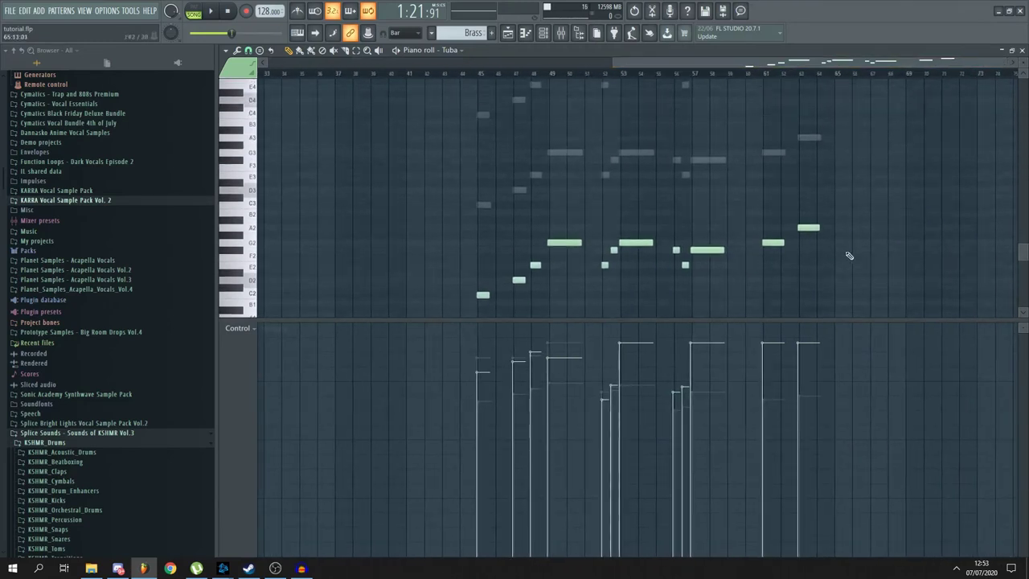
{"action": "scroll", "coordinate": [516, 257], "scroll_direction": "up", "scroll_amount": 1}
{"action": "scroll", "coordinate": [528, 289], "scroll_direction": "up", "scroll_amount": 2}
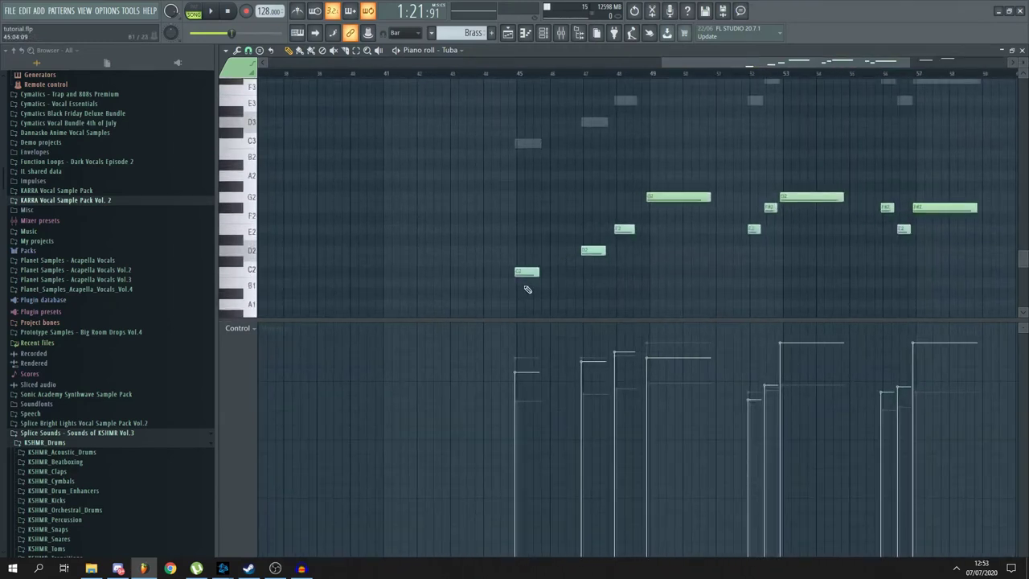
Compare the ghost notes of the other brass channels with the Tuba line across the octaves from C3 to C5.
{"action": "scroll", "coordinate": [526, 274], "scroll_direction": "up", "scroll_amount": 4}
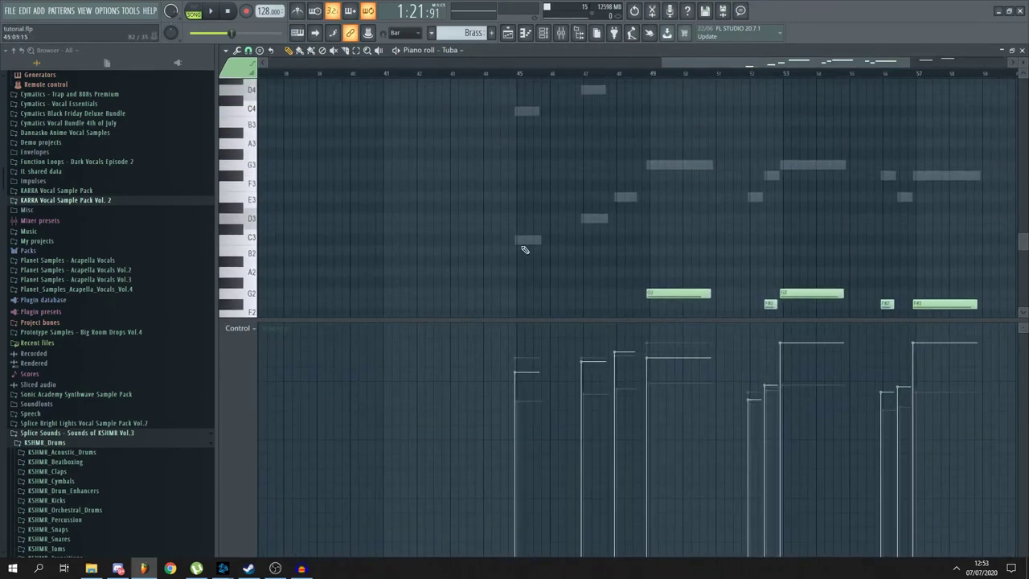
{"action": "scroll", "coordinate": [661, 246], "scroll_direction": "up", "scroll_amount": 1}
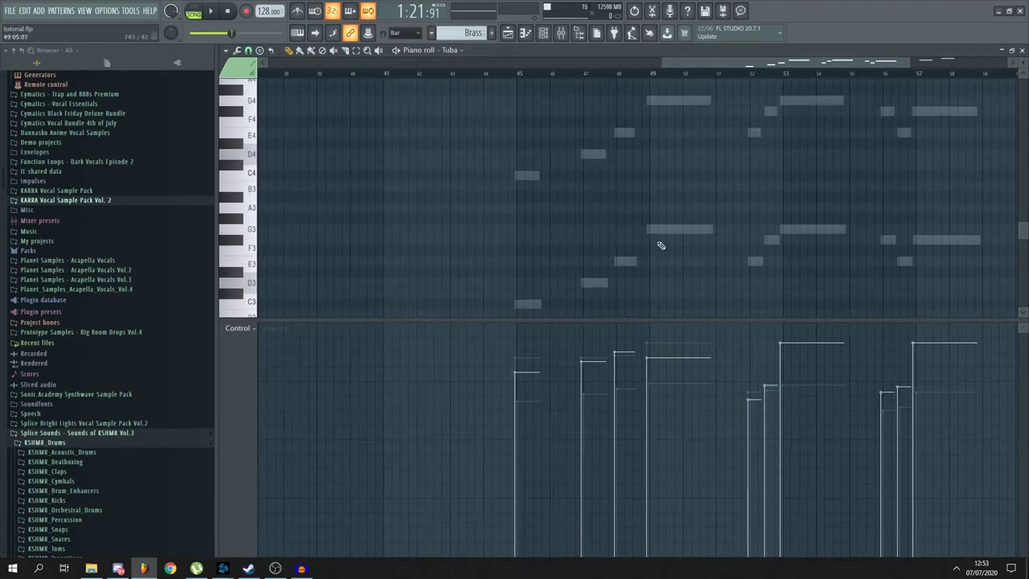
{"action": "scroll", "coordinate": [482, 275], "scroll_direction": "up", "scroll_amount": 3}
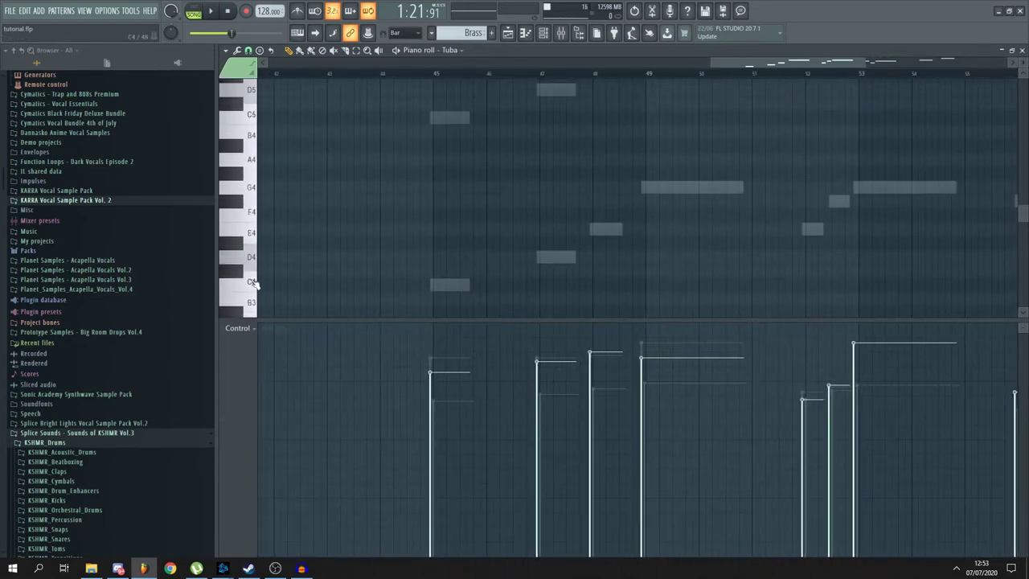
{"action": "scroll", "coordinate": [490, 166], "scroll_direction": "up", "scroll_amount": 4}
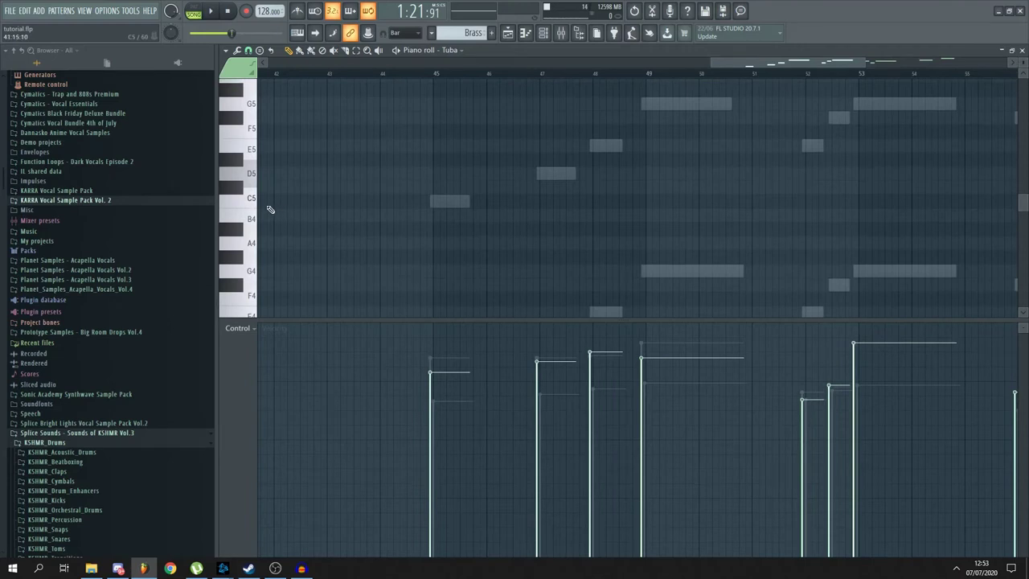
{"action": "scroll", "coordinate": [581, 220], "scroll_direction": "down", "scroll_amount": 2}
{"action": "scroll", "coordinate": [581, 230], "scroll_direction": "down", "scroll_amount": 2}
{"action": "scroll", "coordinate": [627, 184], "scroll_direction": "down", "scroll_amount": 3}
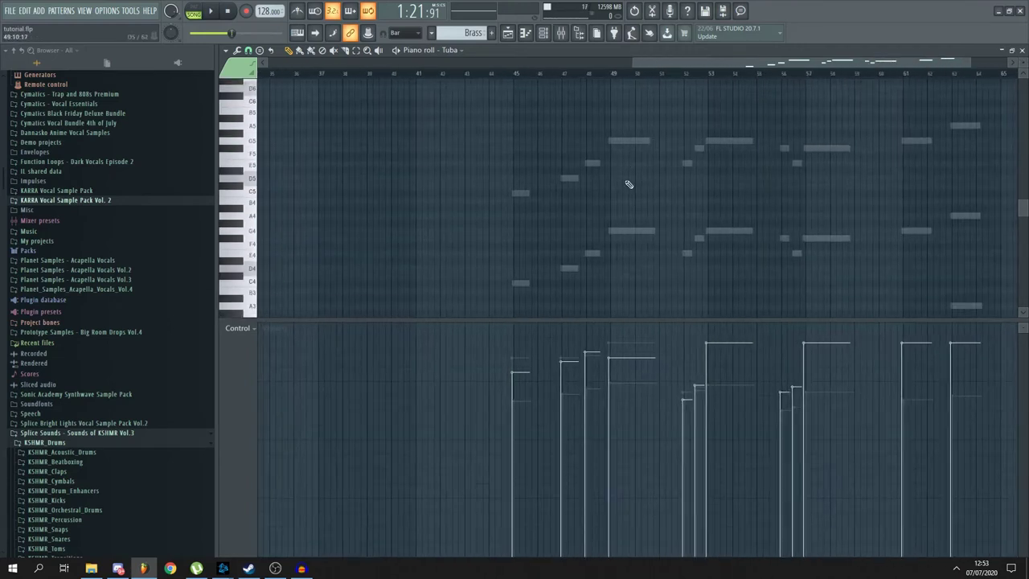
Play the soloed brass from just before bar 45 and follow the Tuba and ghost notes into the climax.
{"action": "key", "text": "space"}
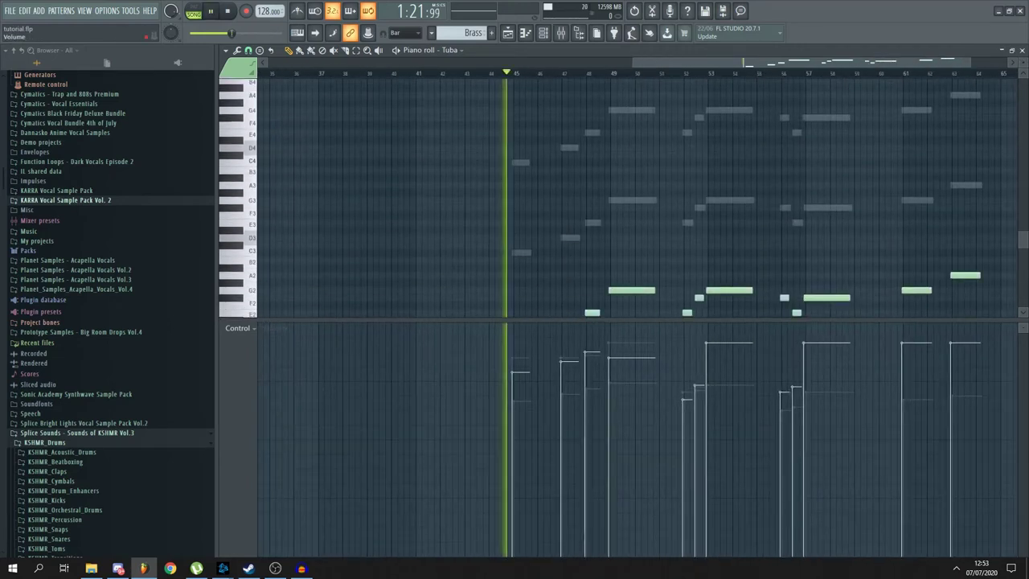
{"action": "scroll", "coordinate": [621, 207], "scroll_direction": "down", "scroll_amount": 2}
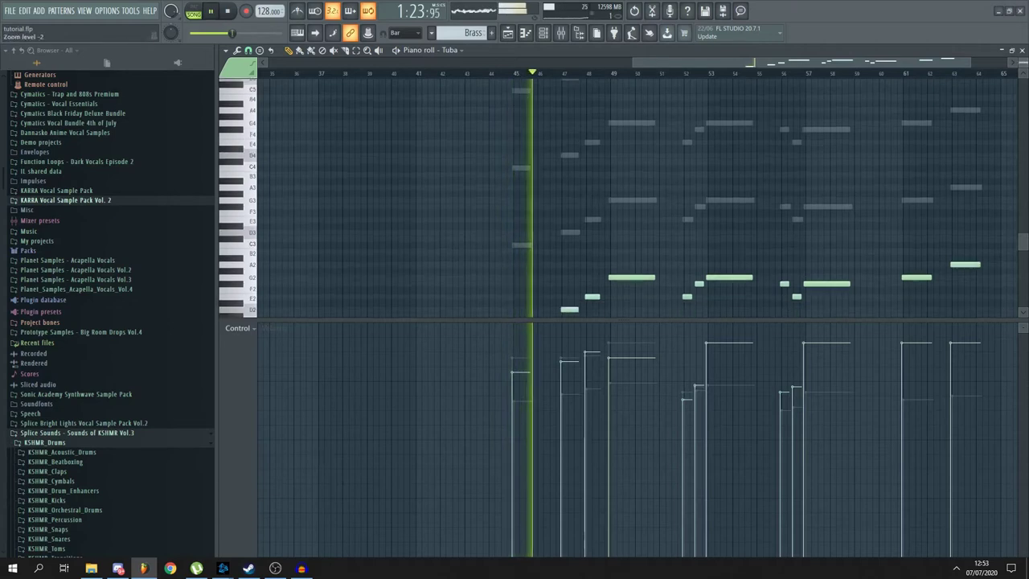
{"action": "scroll", "coordinate": [636, 213], "scroll_direction": "up", "scroll_amount": 2}
{"action": "scroll", "coordinate": [636, 213], "scroll_direction": "up", "scroll_amount": 2}
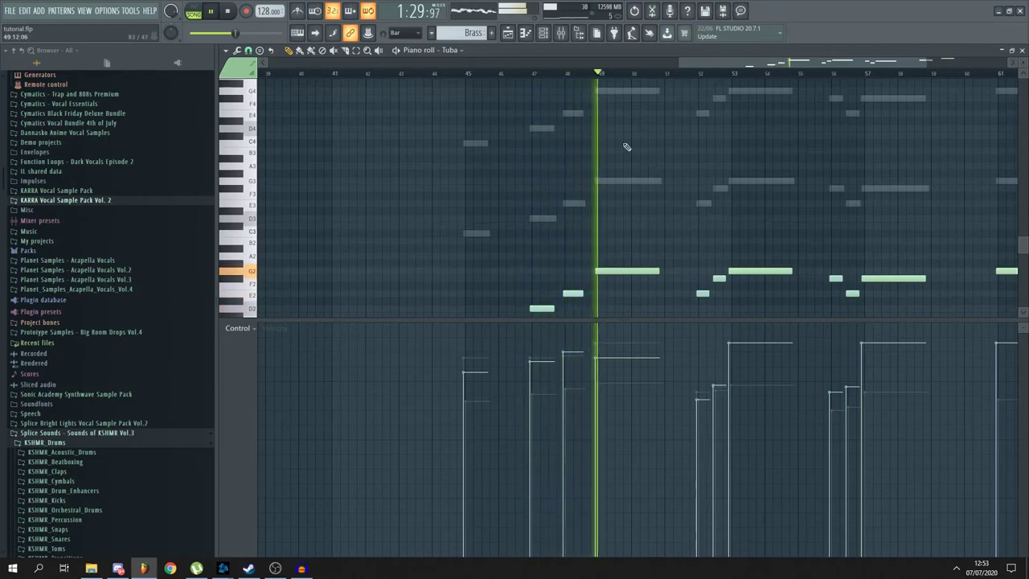
{"action": "left_click_drag", "start_coordinate": [706, 63], "coordinate": [747, 88]}
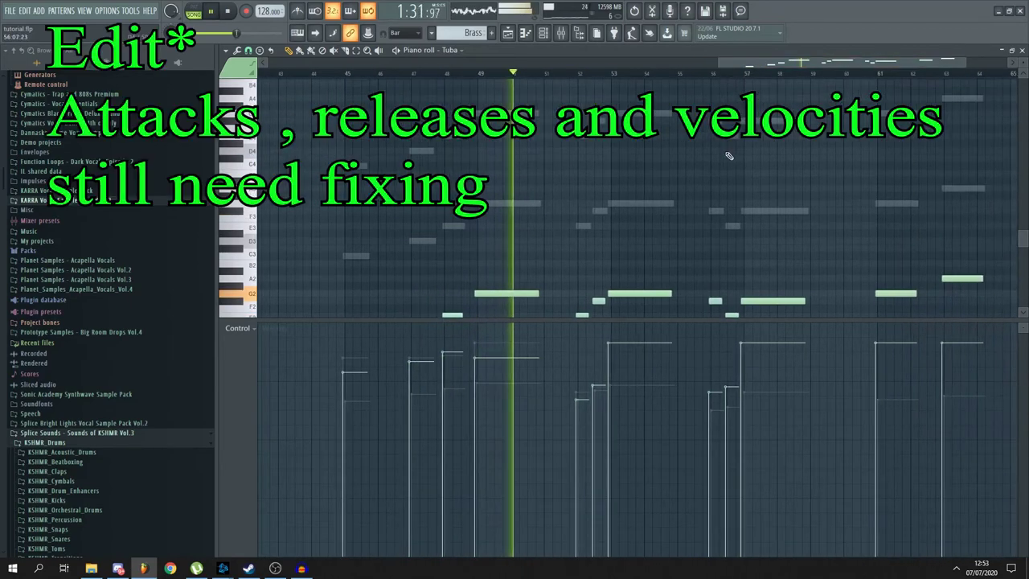
Inspect the timing and velocities of the Tuba notes around bars 52 and 53 during playback, and stop playback.
{"action": "scroll", "coordinate": [670, 185], "scroll_direction": "down", "scroll_amount": 3}
{"action": "scroll", "coordinate": [579, 288], "scroll_direction": "up", "scroll_amount": 4}
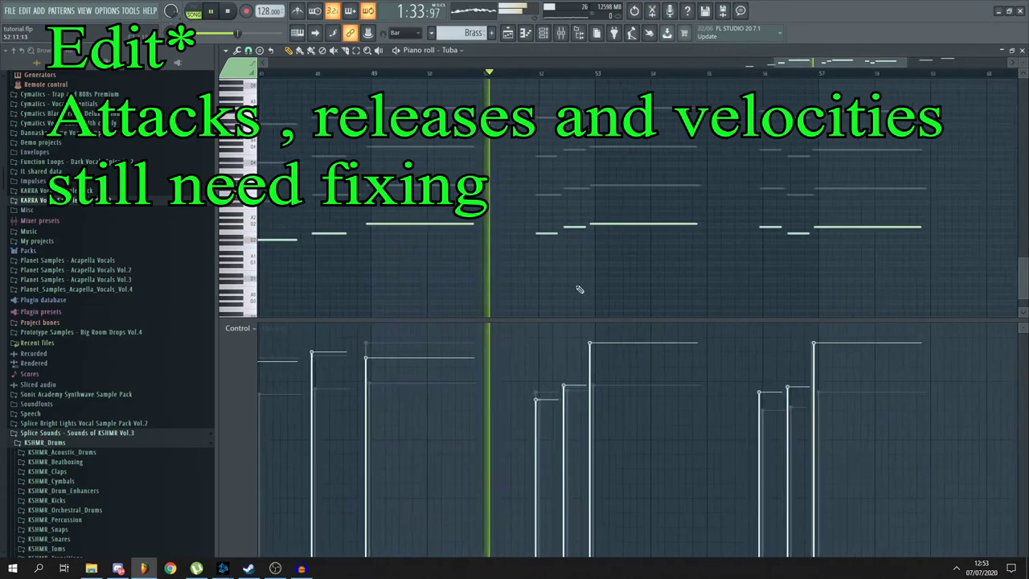
{"action": "scroll", "coordinate": [584, 296], "scroll_direction": "up", "scroll_amount": 3}
{"action": "scroll", "coordinate": [584, 296], "scroll_direction": "up", "scroll_amount": 3}
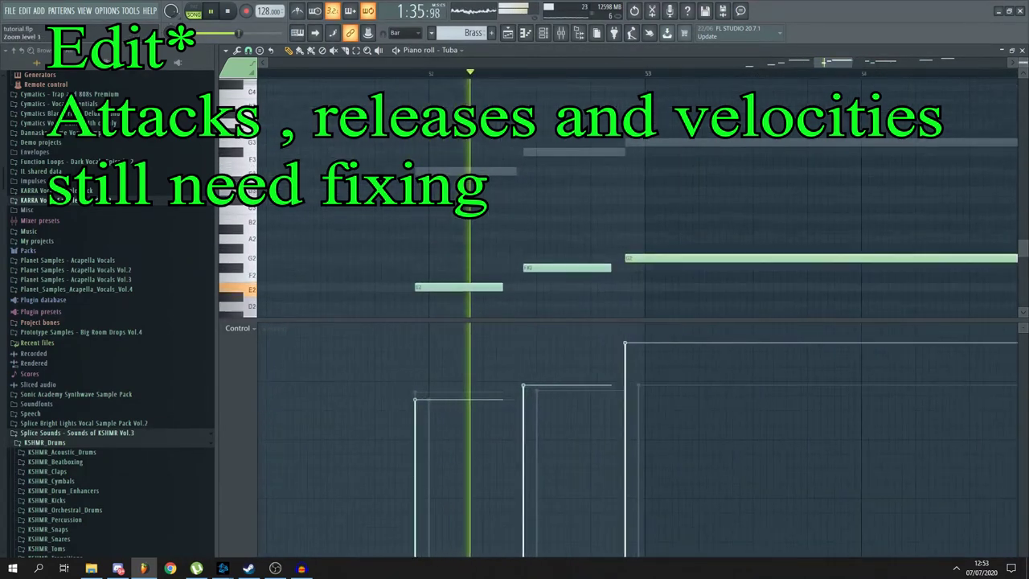
{"action": "scroll", "coordinate": [604, 218], "scroll_direction": "down", "scroll_amount": 4}
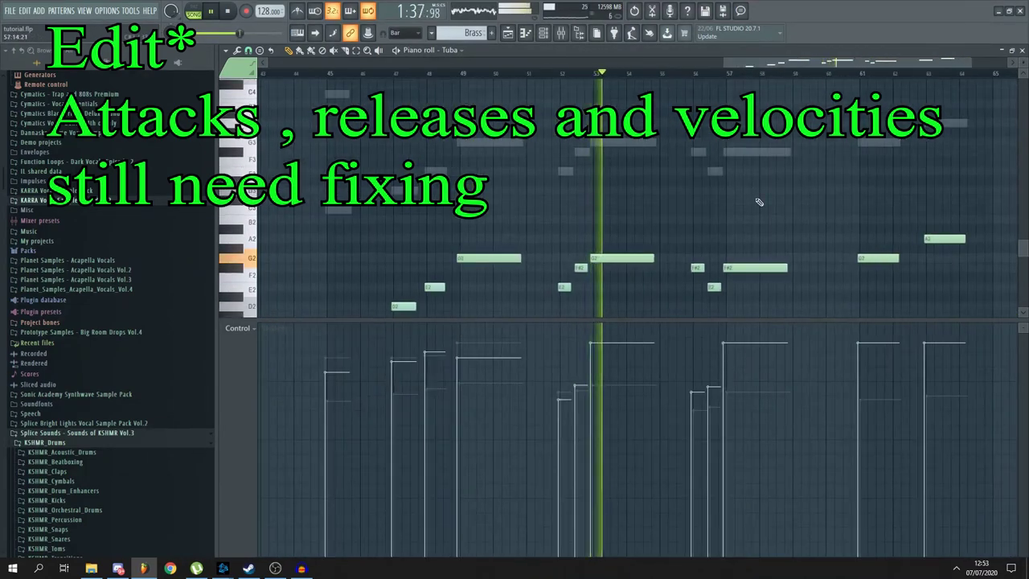
{"action": "scroll", "coordinate": [707, 212], "scroll_direction": "down", "scroll_amount": 3}
{"action": "scroll", "coordinate": [671, 211], "scroll_direction": "up", "scroll_amount": 3}
{"action": "key", "text": "space"}
{"action": "scroll", "coordinate": [681, 186], "scroll_direction": "down", "scroll_amount": 2}
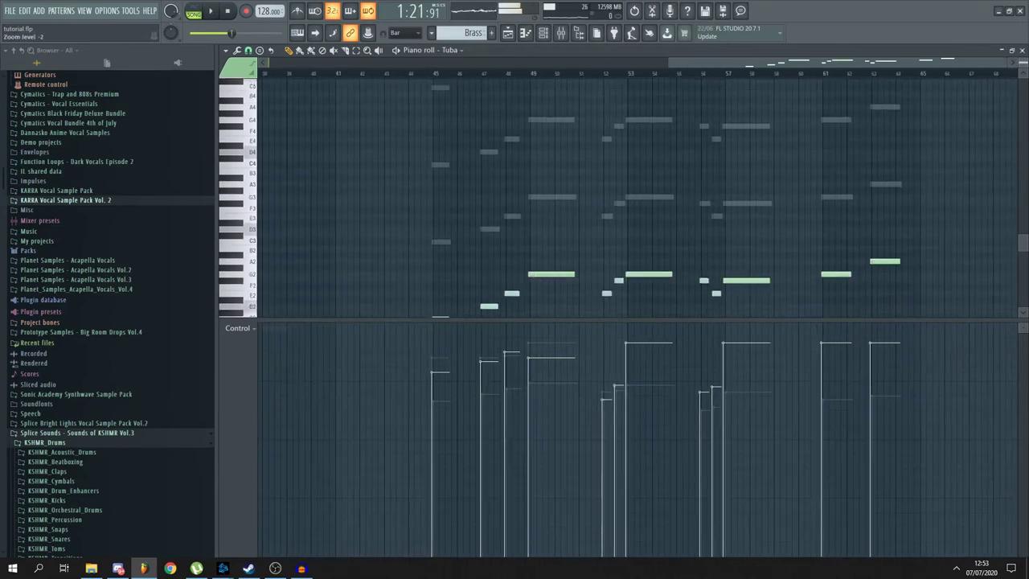
Review the Tuba line through bar 63 against the brass ghost notes, and close its piano roll and the channel rack.
{"action": "scroll", "coordinate": [591, 200], "scroll_direction": "down", "scroll_amount": 3}
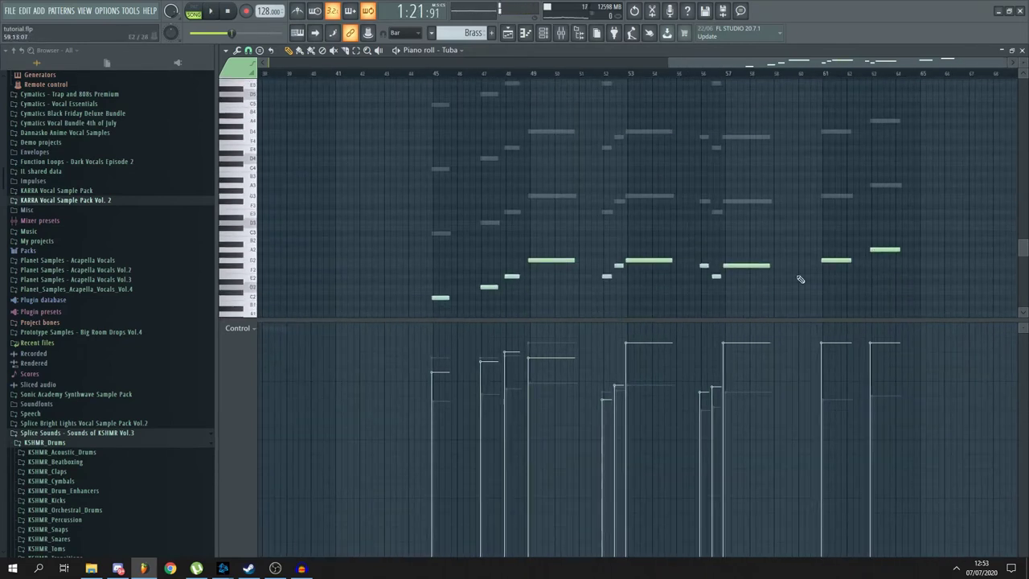
{"action": "scroll", "coordinate": [611, 259], "scroll_direction": "up", "scroll_amount": 2}
{"action": "scroll", "coordinate": [555, 233], "scroll_direction": "up", "scroll_amount": 1}
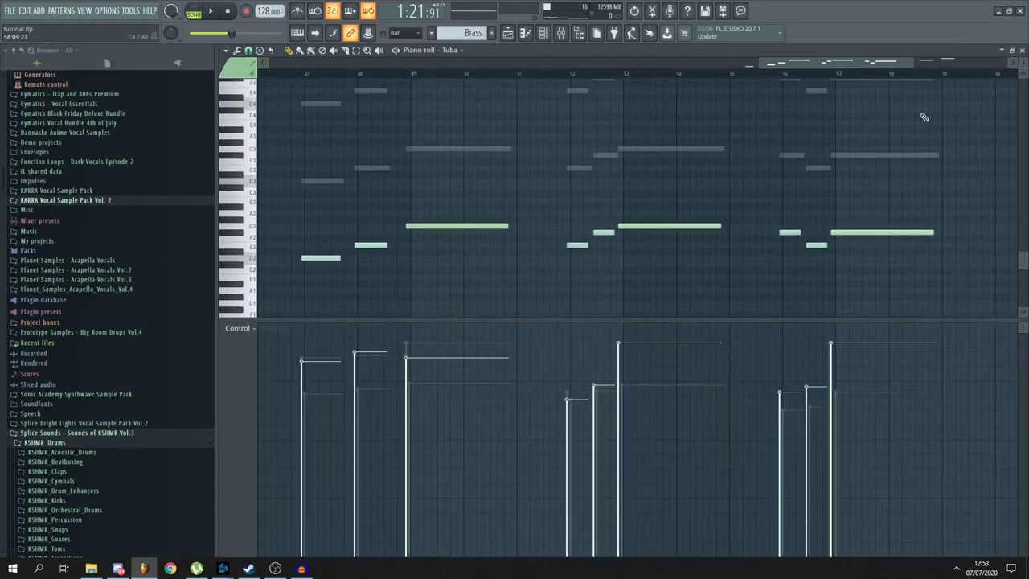
{"action": "left_click", "coordinate": [1021, 51]}
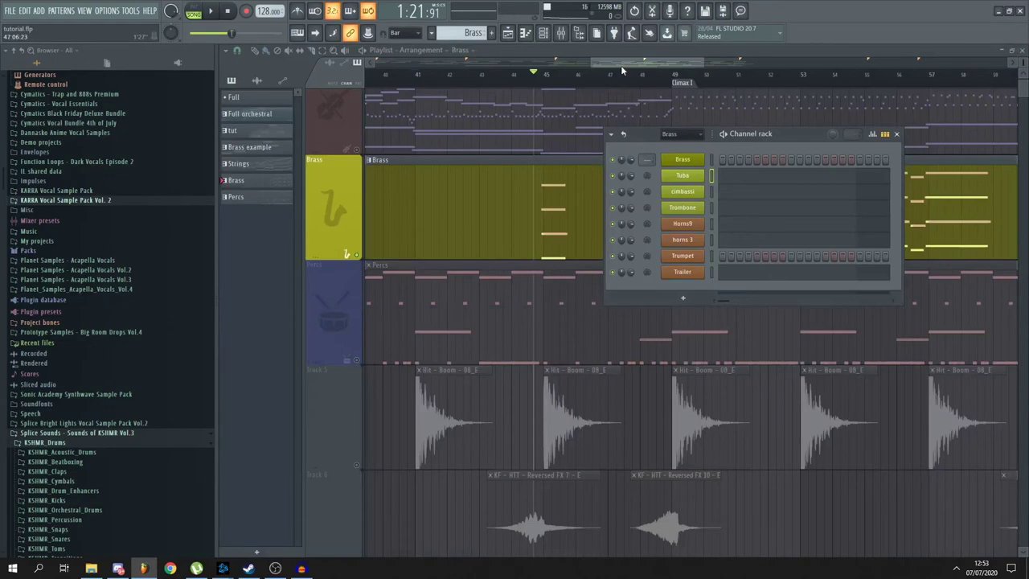
{"action": "key", "text": "F6"}
Solo the Strings track in the playlist and play it from the Build marker at bar 33.
{"action": "scroll", "coordinate": [579, 213], "scroll_direction": "up", "scroll_amount": 2}
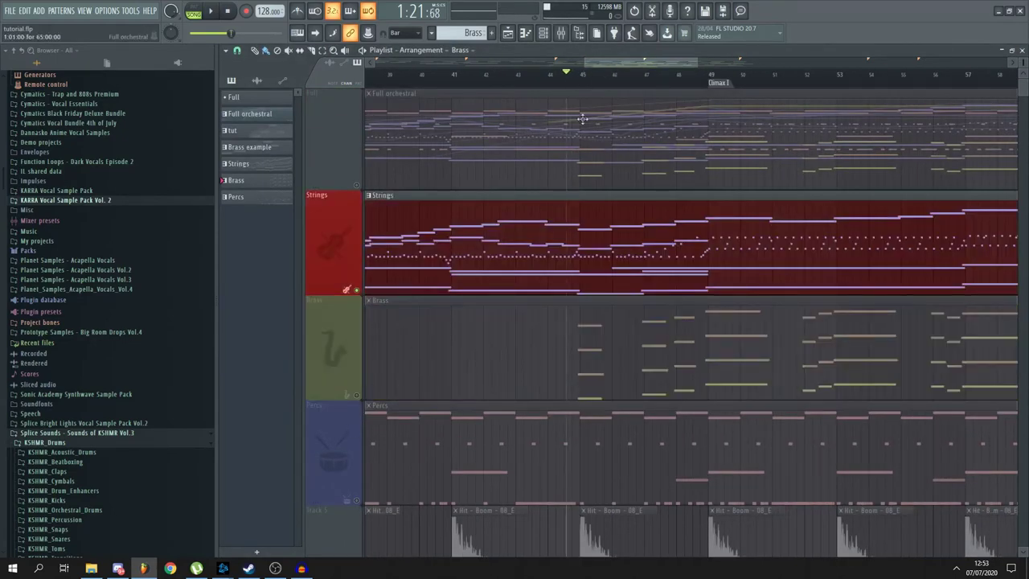
{"action": "scroll", "coordinate": [595, 121], "scroll_direction": "down", "scroll_amount": 2}
{"action": "scroll", "coordinate": [596, 67], "scroll_direction": "left", "scroll_amount": 4}
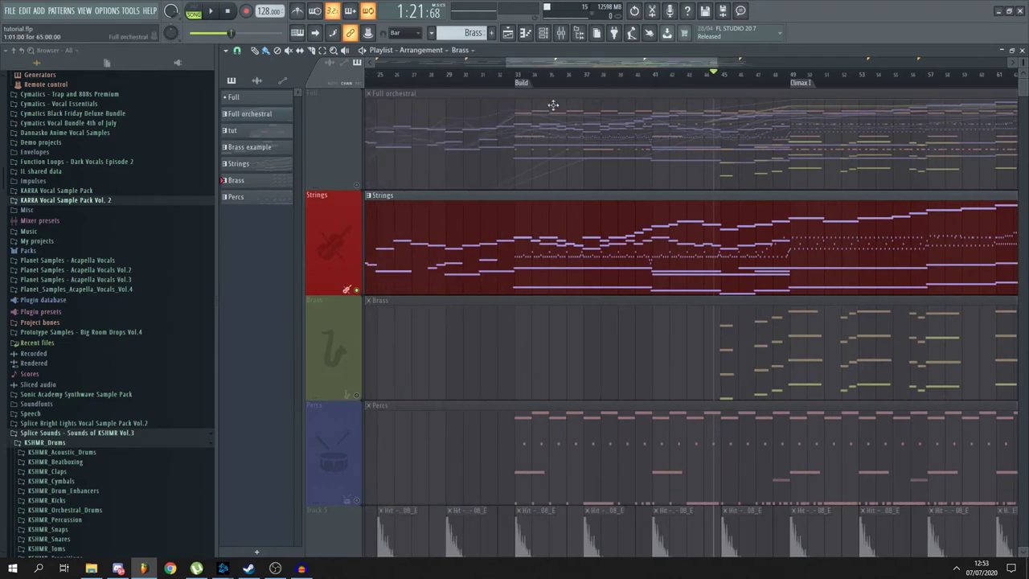
{"action": "left_click", "coordinate": [518, 80]}
{"action": "key", "text": "space"}
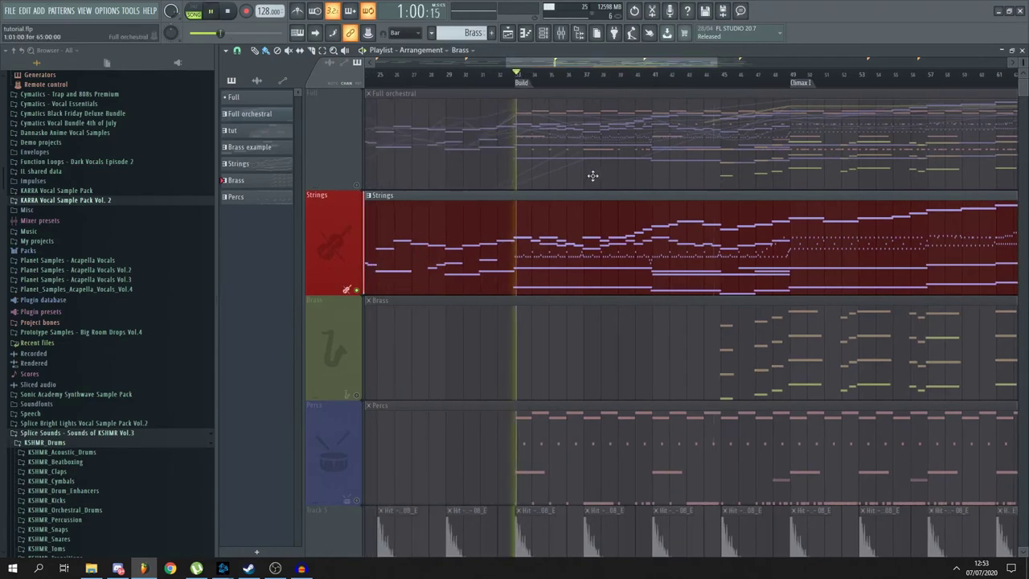
Select the Strings pattern and open the piano roll of its Vio II channel during playback.
{"action": "left_click", "coordinate": [569, 248]}
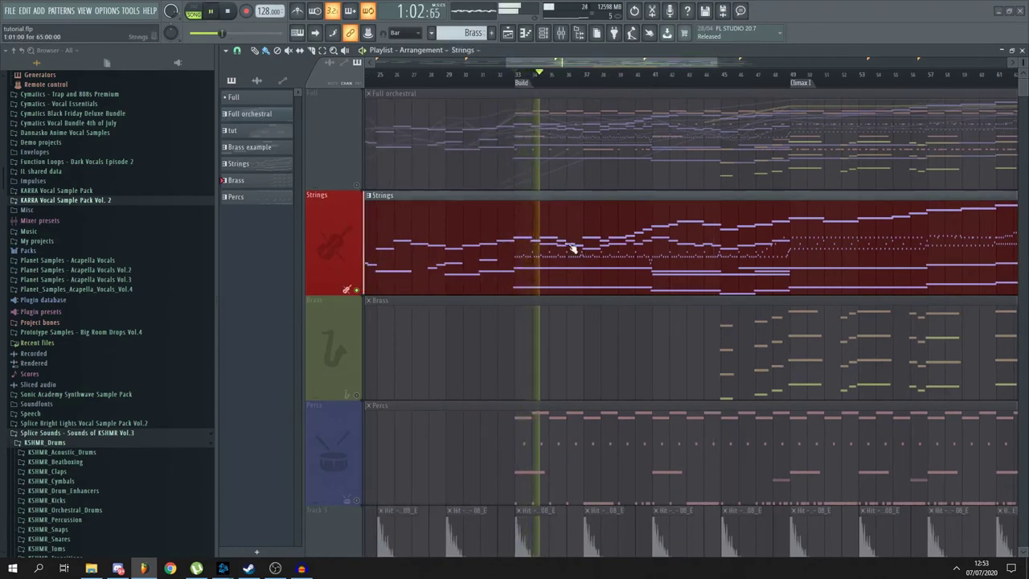
{"action": "key", "text": "F6"}
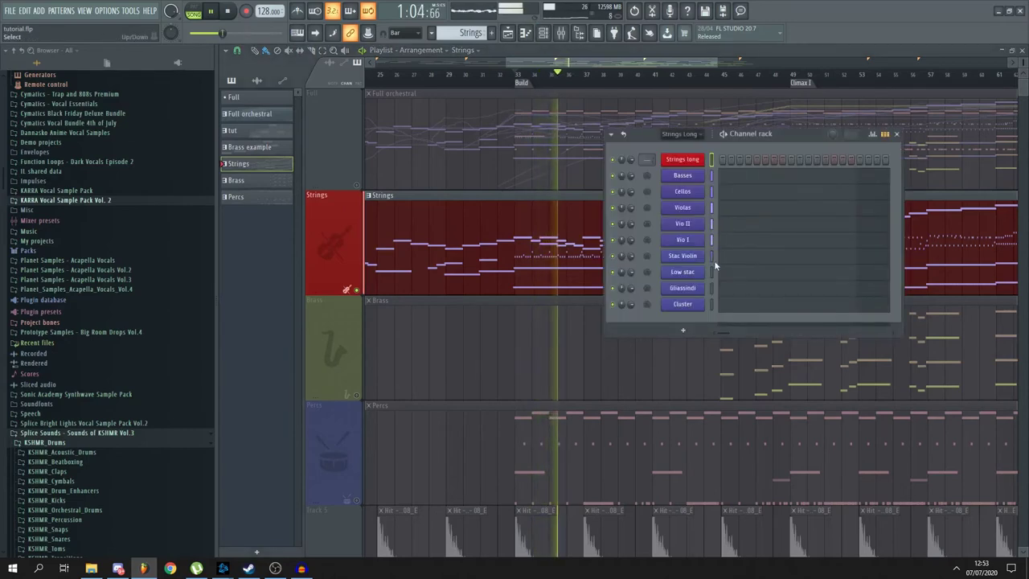
{"action": "right_click", "coordinate": [693, 223]}
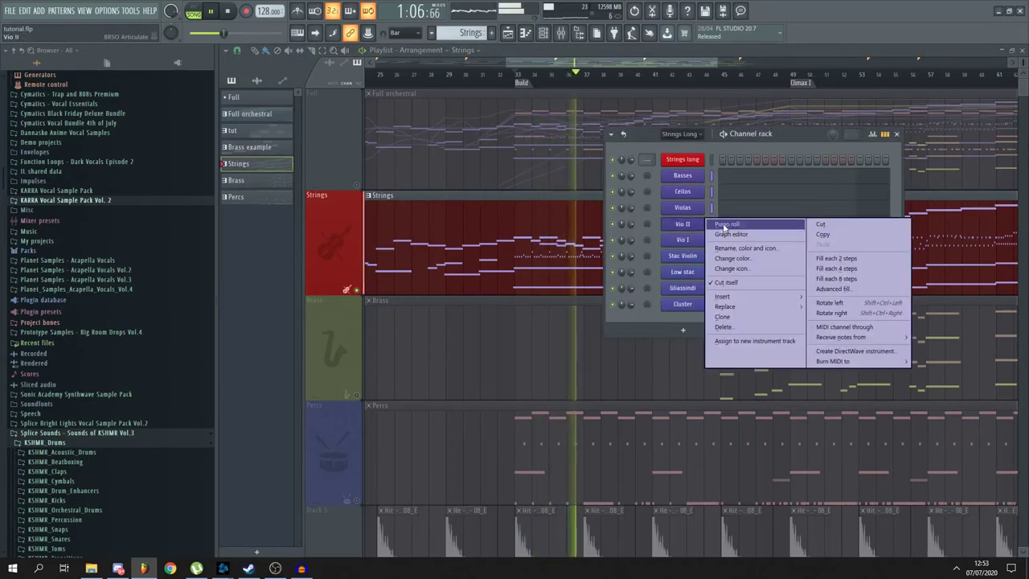
{"action": "left_click", "coordinate": [711, 227]}
Follow the Vio II melody and its velocities through the build from bar 33 onward during playback.
{"action": "scroll", "coordinate": [776, 213], "scroll_direction": "up", "scroll_amount": 3}
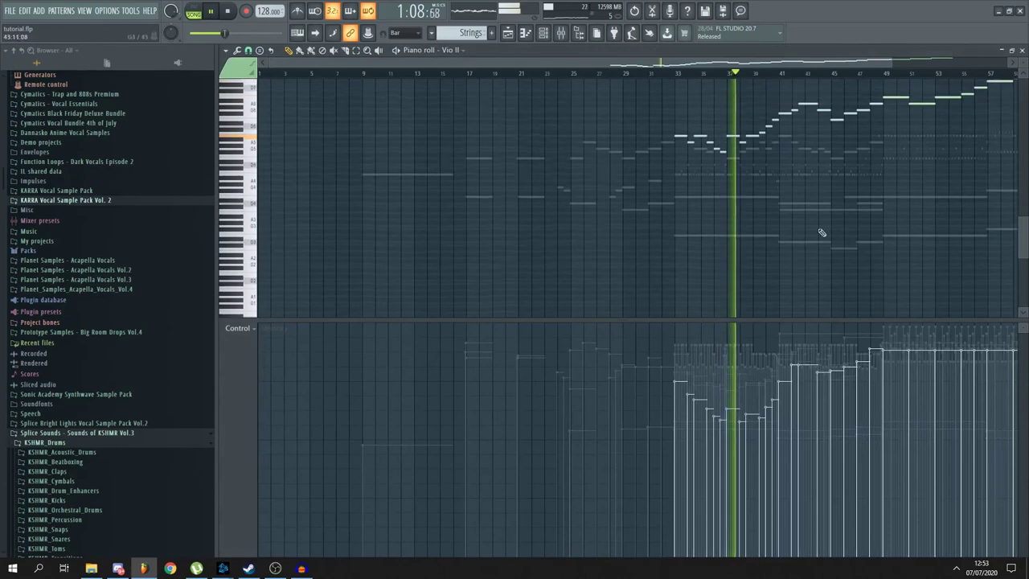
{"action": "scroll", "coordinate": [815, 239], "scroll_direction": "up", "scroll_amount": 5}
{"action": "scroll", "coordinate": [711, 254], "scroll_direction": "down", "scroll_amount": 3}
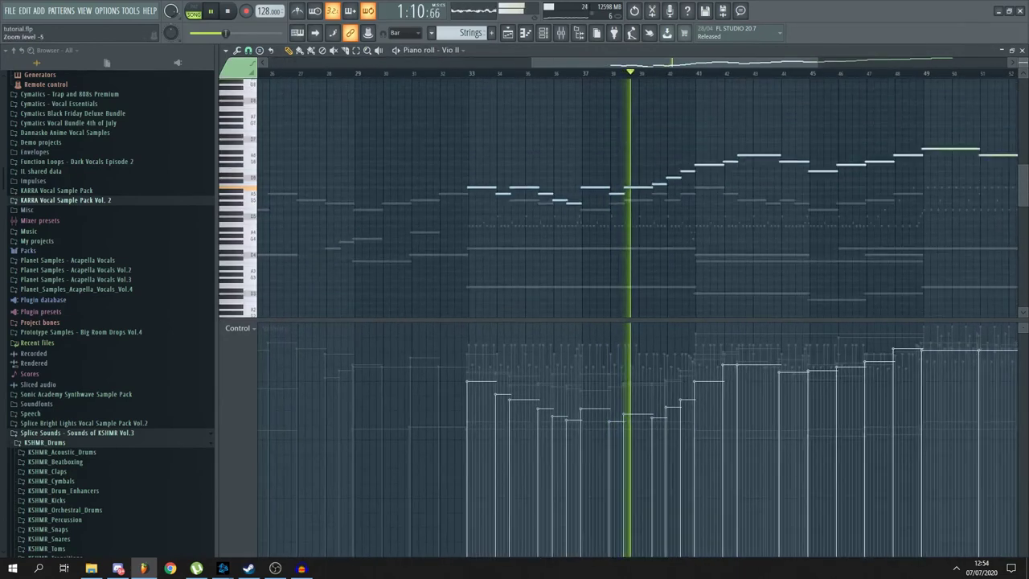
{"action": "scroll", "coordinate": [685, 72], "scroll_direction": "up", "scroll_amount": 2}
{"action": "scroll", "coordinate": [581, 232], "scroll_direction": "down", "scroll_amount": 4}
{"action": "scroll", "coordinate": [591, 243], "scroll_direction": "up", "scroll_amount": 3}
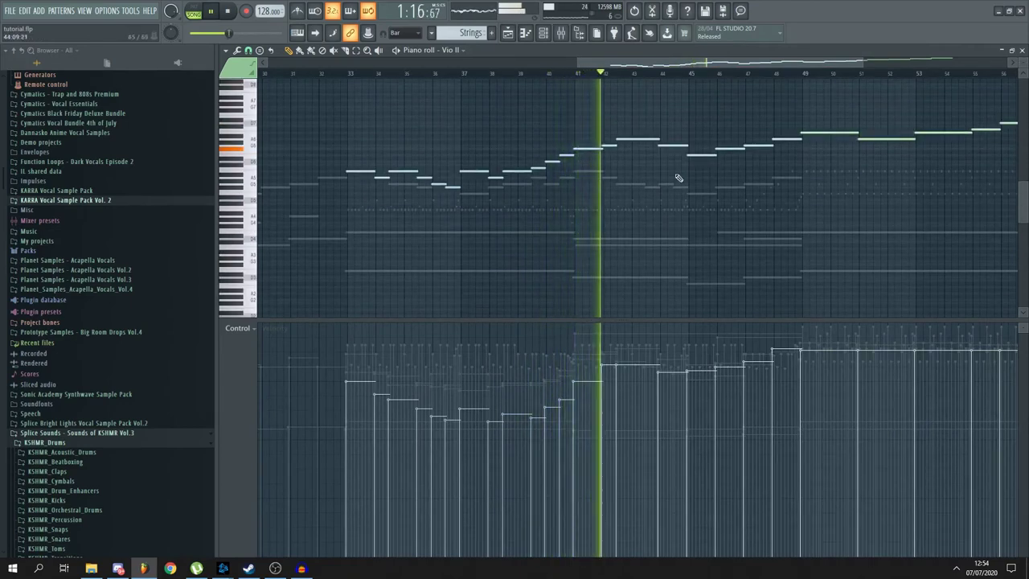
{"action": "scroll", "coordinate": [716, 74], "scroll_direction": "right", "scroll_amount": 2}
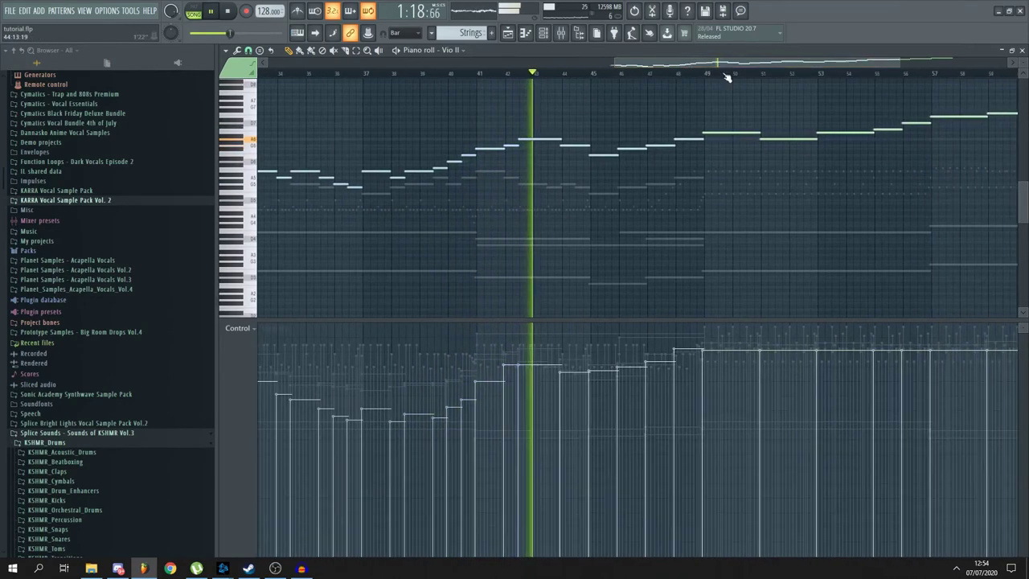
Compare the Vio II notes with the lower string ghost notes around bars 43 to 46, and stop playback.
{"action": "scroll", "coordinate": [643, 209], "scroll_direction": "down", "scroll_amount": 1}
{"action": "scroll", "coordinate": [632, 230], "scroll_direction": "up", "scroll_amount": 2}
{"action": "scroll", "coordinate": [604, 239], "scroll_direction": "up", "scroll_amount": 1}
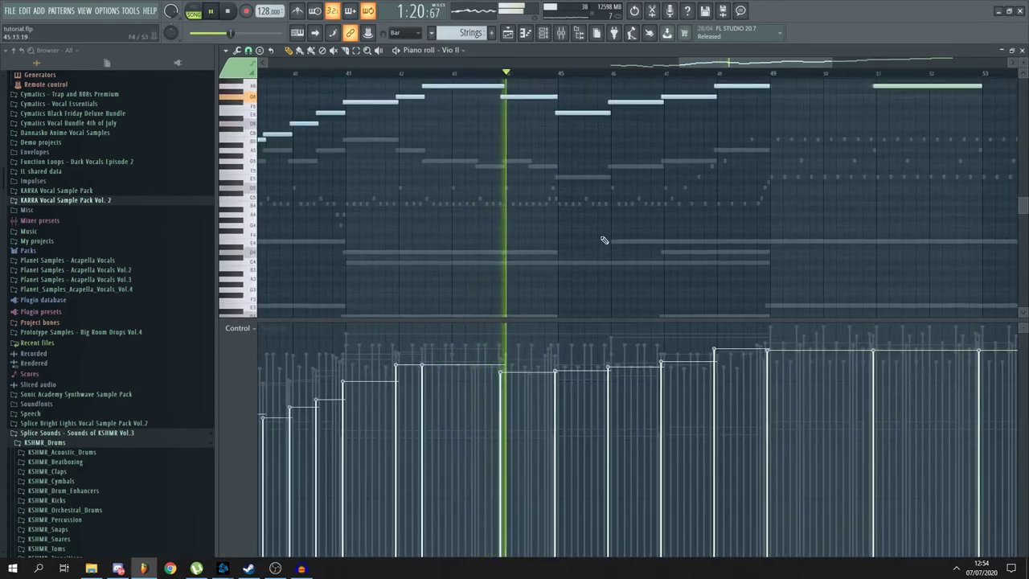
{"action": "scroll", "coordinate": [615, 232], "scroll_direction": "up", "scroll_amount": 1}
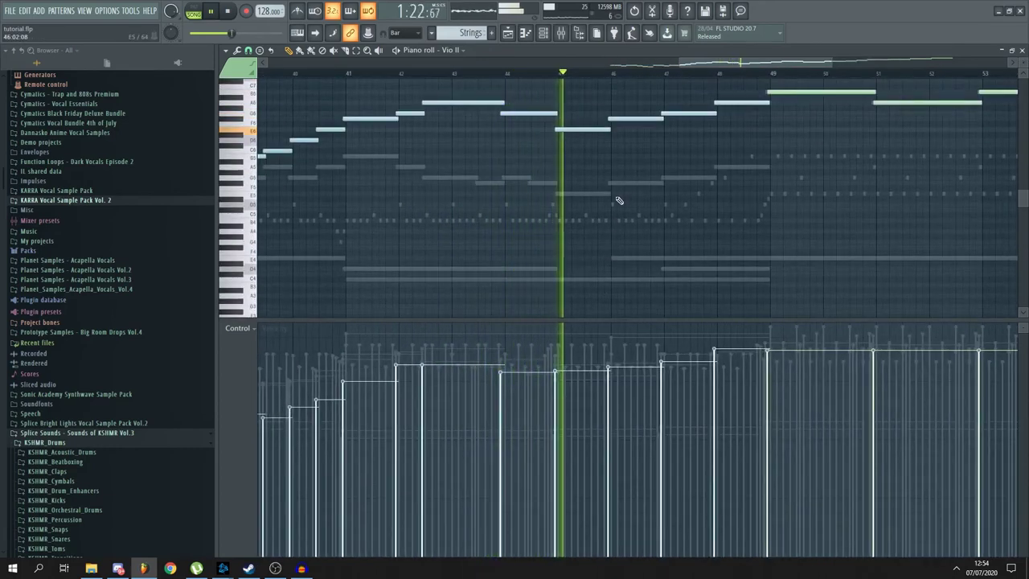
{"action": "scroll", "coordinate": [619, 203], "scroll_direction": "up", "scroll_amount": 3}
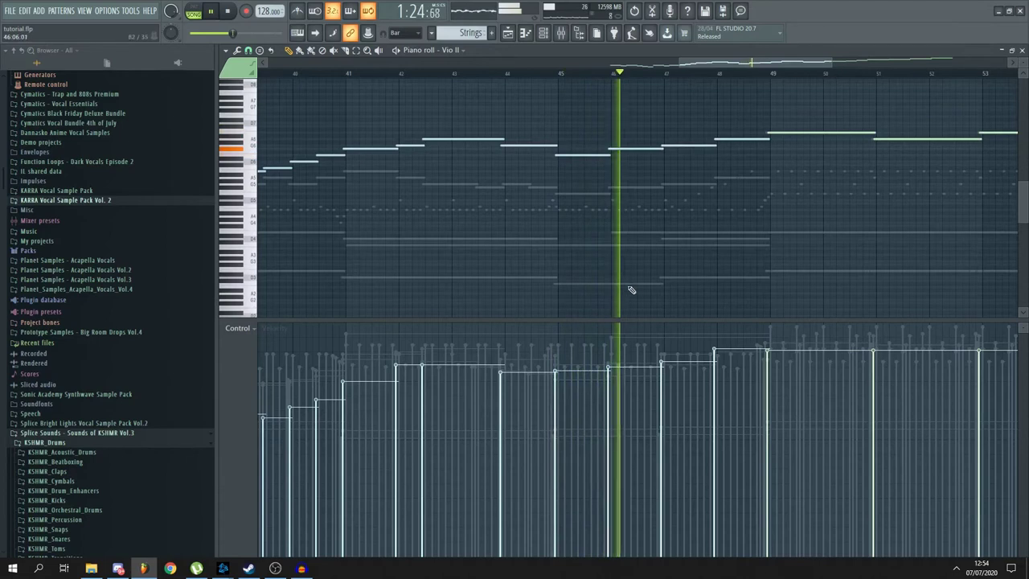
{"action": "key", "text": "space"}
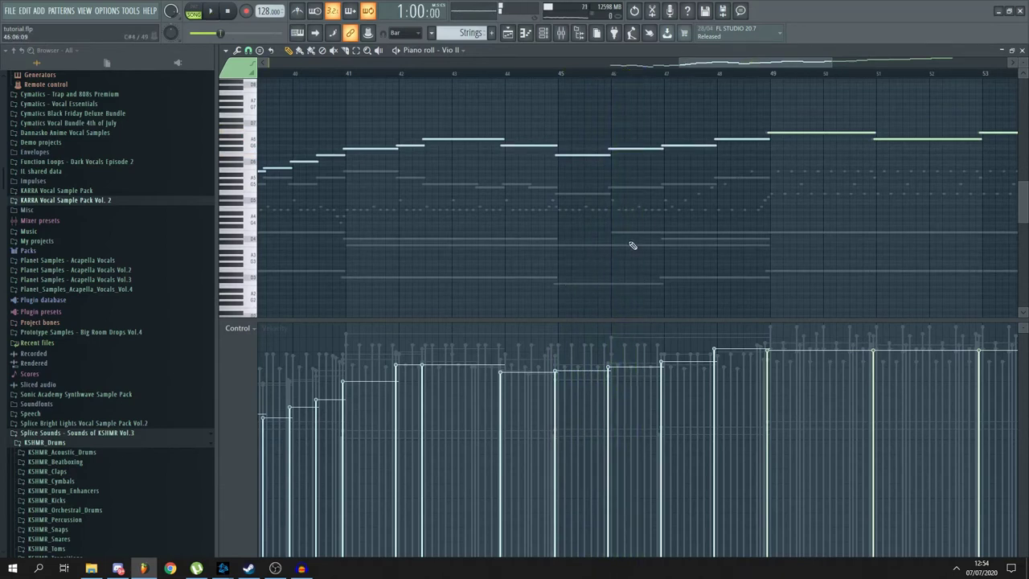
Examine the Vio II melody and the ghost notes an octave below it between bars 42 and 49.
{"action": "scroll", "coordinate": [656, 253], "scroll_direction": "up", "scroll_amount": 1}
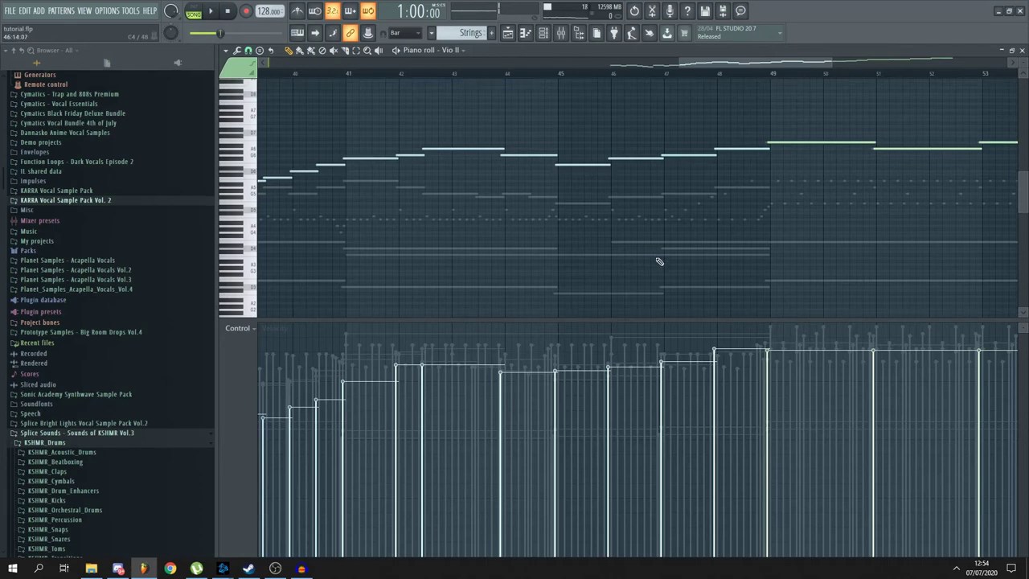
{"action": "scroll", "coordinate": [610, 217], "scroll_direction": "up", "scroll_amount": 3}
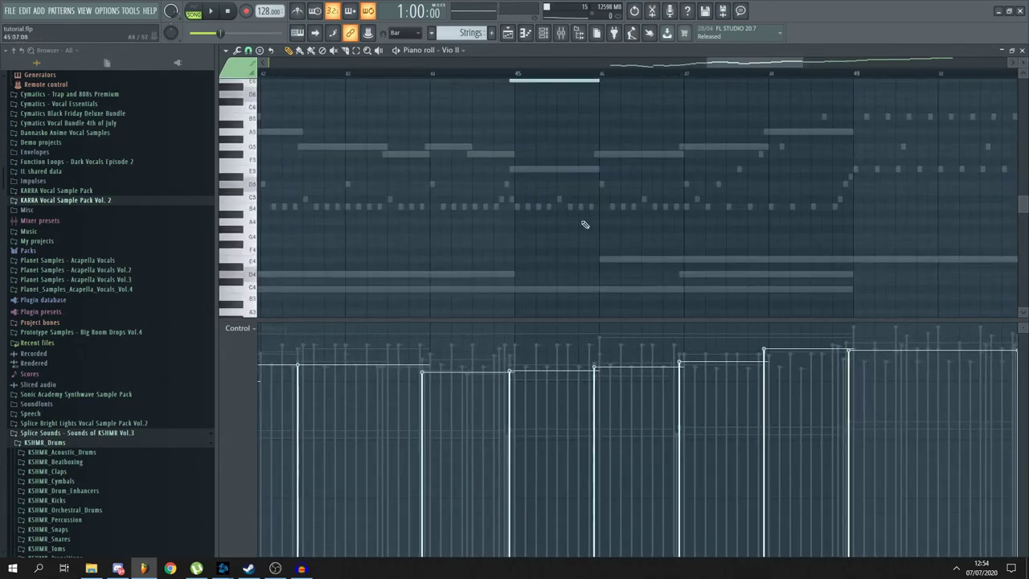
{"action": "scroll", "coordinate": [623, 213], "scroll_direction": "up", "scroll_amount": 5}
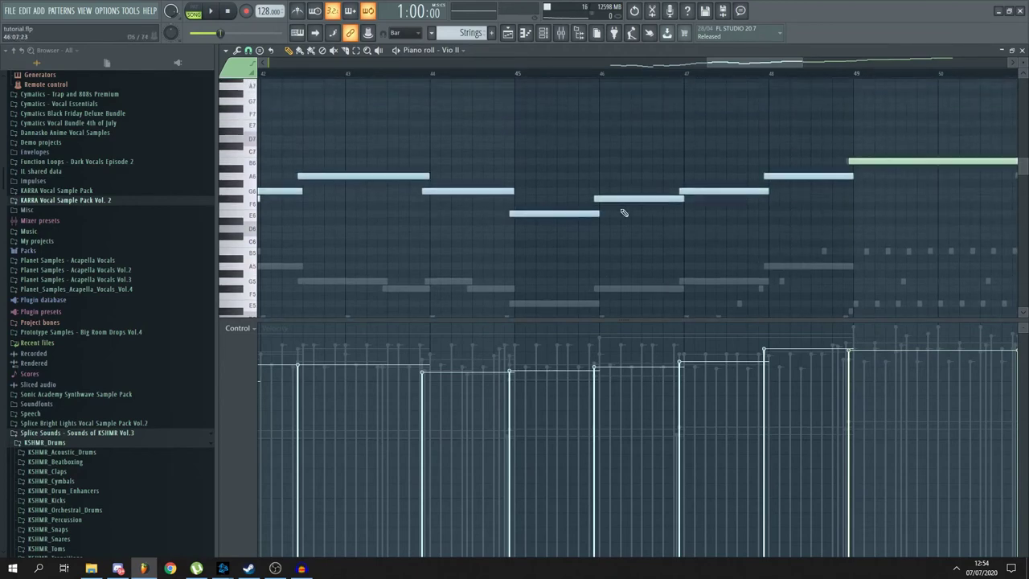
{"action": "scroll", "coordinate": [490, 152], "scroll_direction": "down", "scroll_amount": 3}
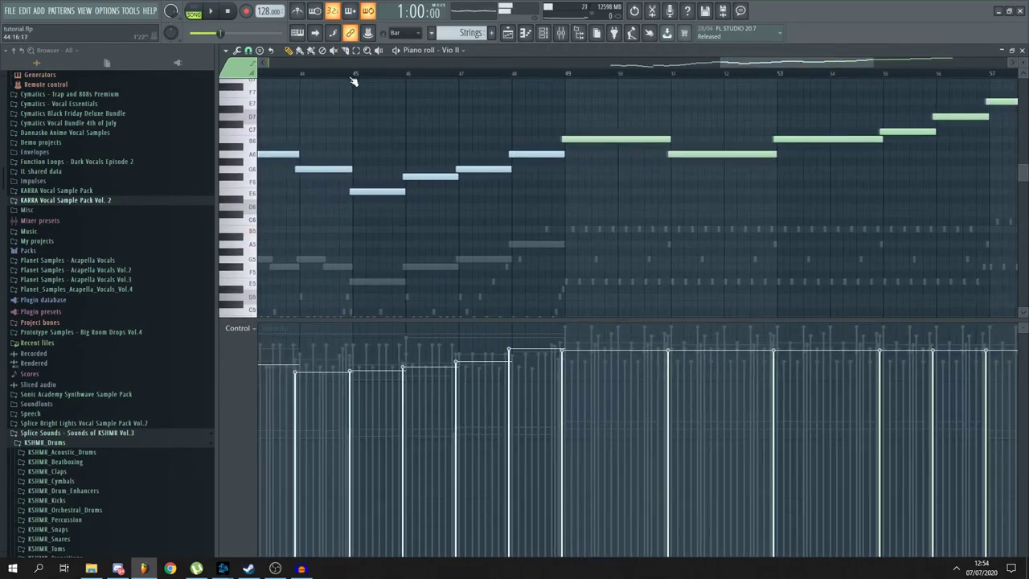
Play the soloed strings from bar 45 and follow the Vio II melody rising into the climax.
{"action": "scroll", "coordinate": [413, 248], "scroll_direction": "up", "scroll_amount": 3}
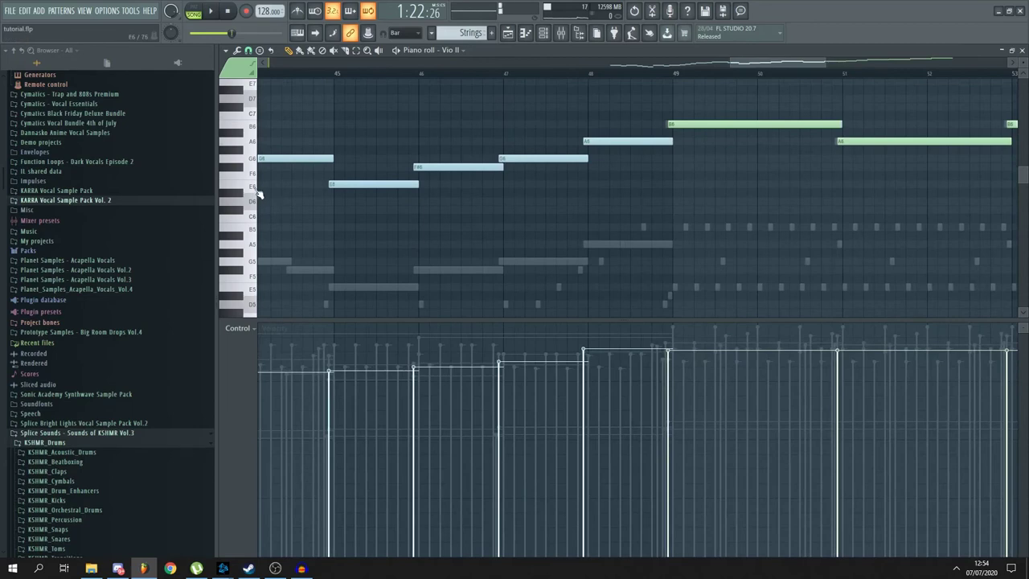
{"action": "scroll", "coordinate": [450, 156], "scroll_direction": "down", "scroll_amount": 1}
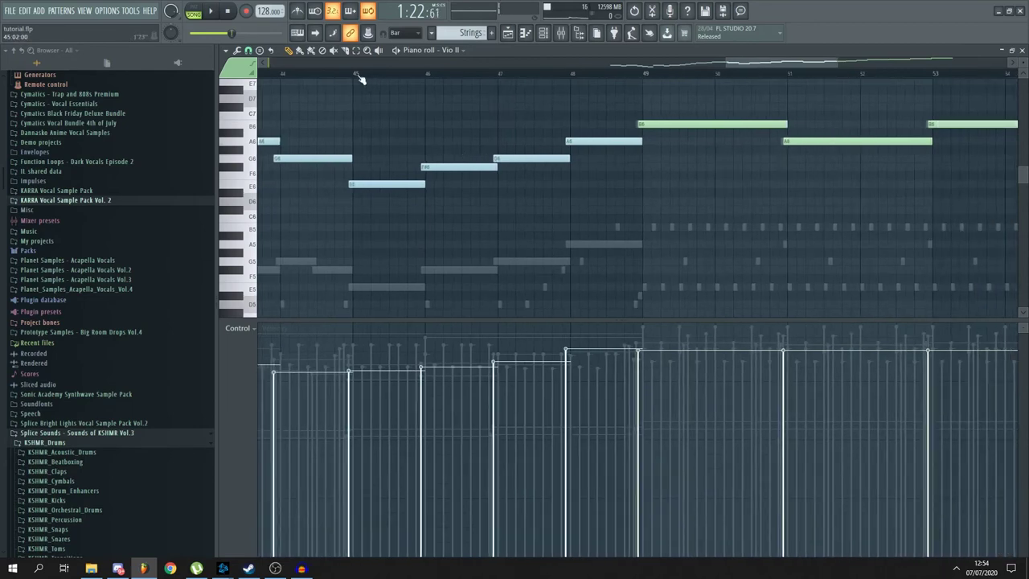
{"action": "scroll", "coordinate": [609, 318], "scroll_direction": "up", "scroll_amount": 1}
{"action": "key", "text": "space"}
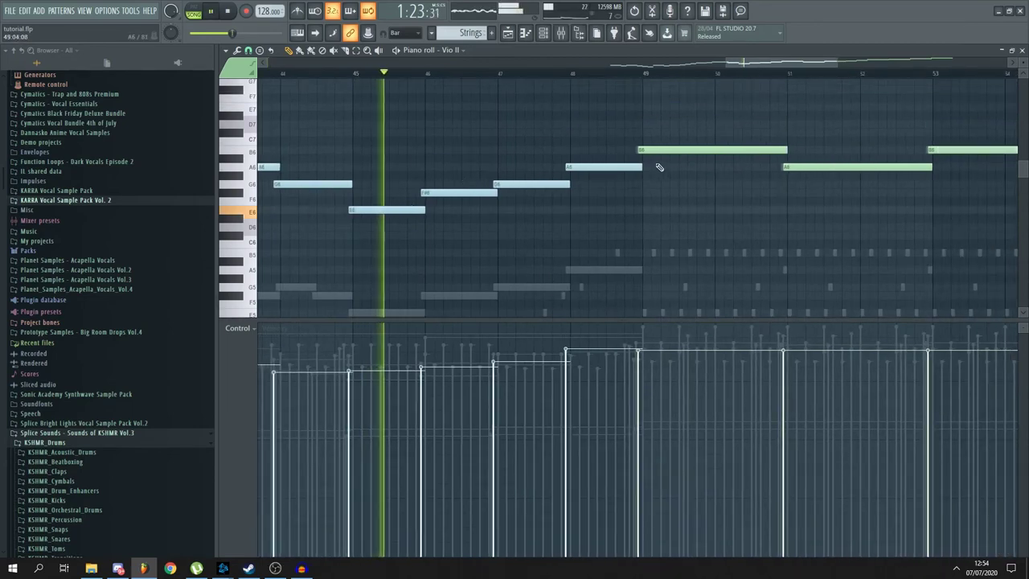
{"action": "scroll", "coordinate": [660, 168], "scroll_direction": "down", "scroll_amount": 4}
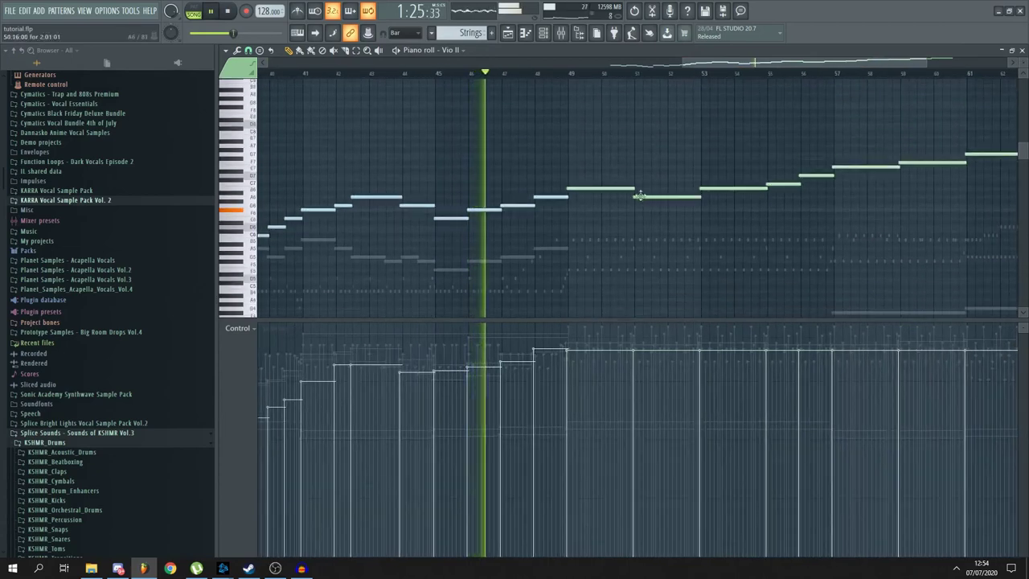
{"action": "scroll", "coordinate": [643, 242], "scroll_direction": "down", "scroll_amount": 2}
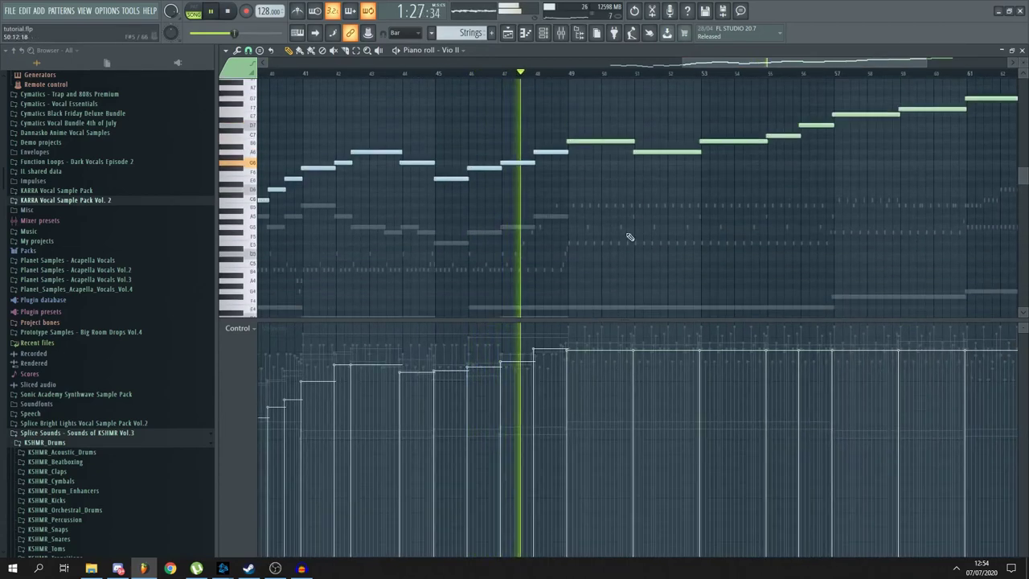
{"action": "scroll", "coordinate": [619, 193], "scroll_direction": "up", "scroll_amount": 2}
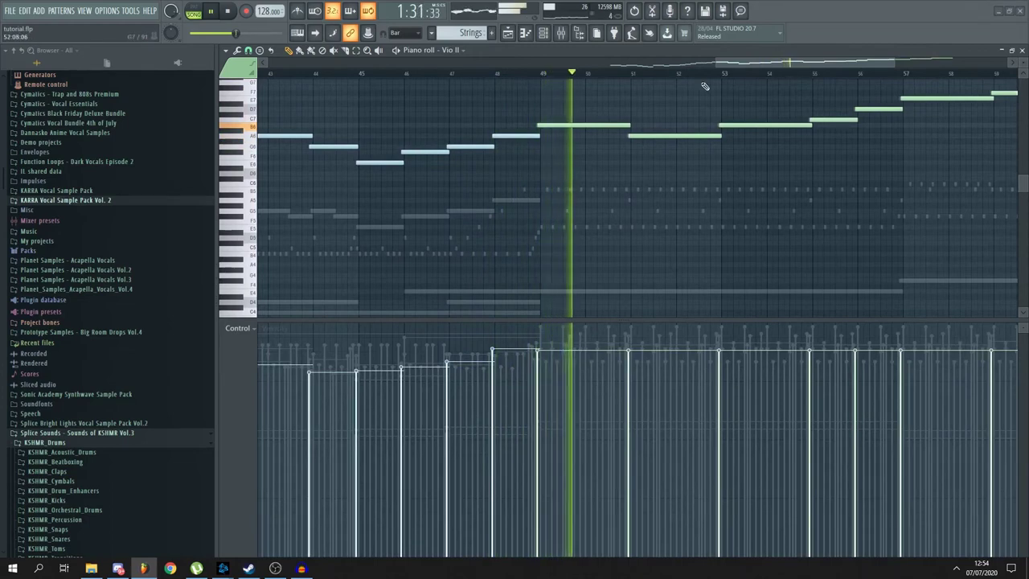
Close the Vio II piano roll and the channel rack, and unmute the Percs and Brass tracks during playback.
{"action": "left_click", "coordinate": [1022, 49]}
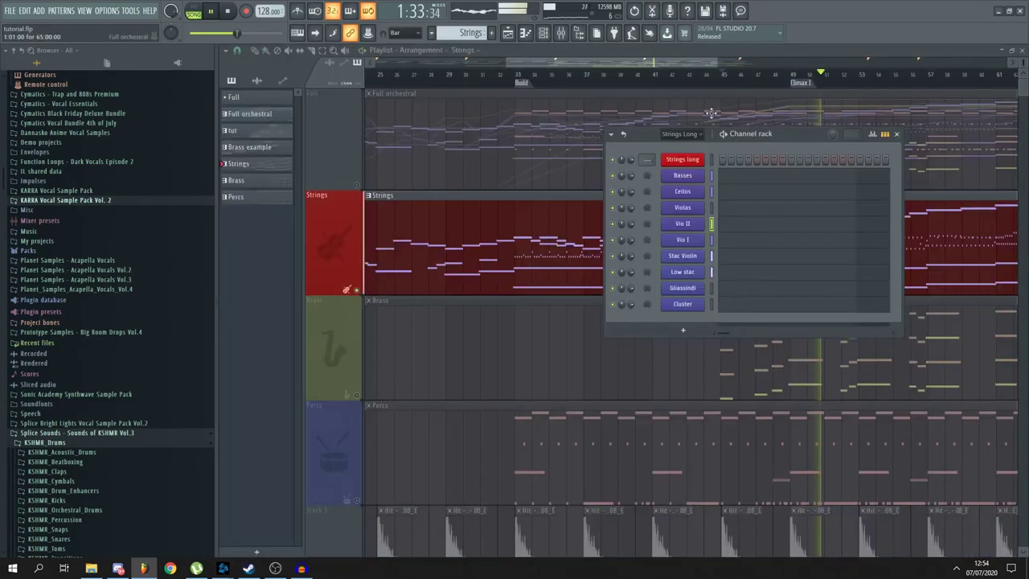
{"action": "key", "text": "F6"}
{"action": "scroll", "coordinate": [363, 399], "scroll_direction": "down", "scroll_amount": 3}
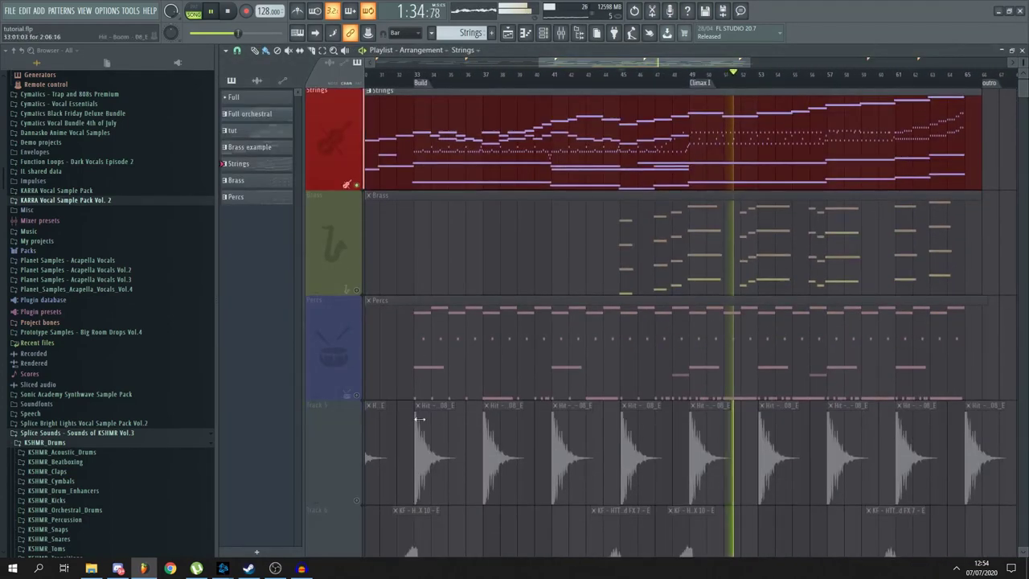
{"action": "left_click", "coordinate": [362, 397]}
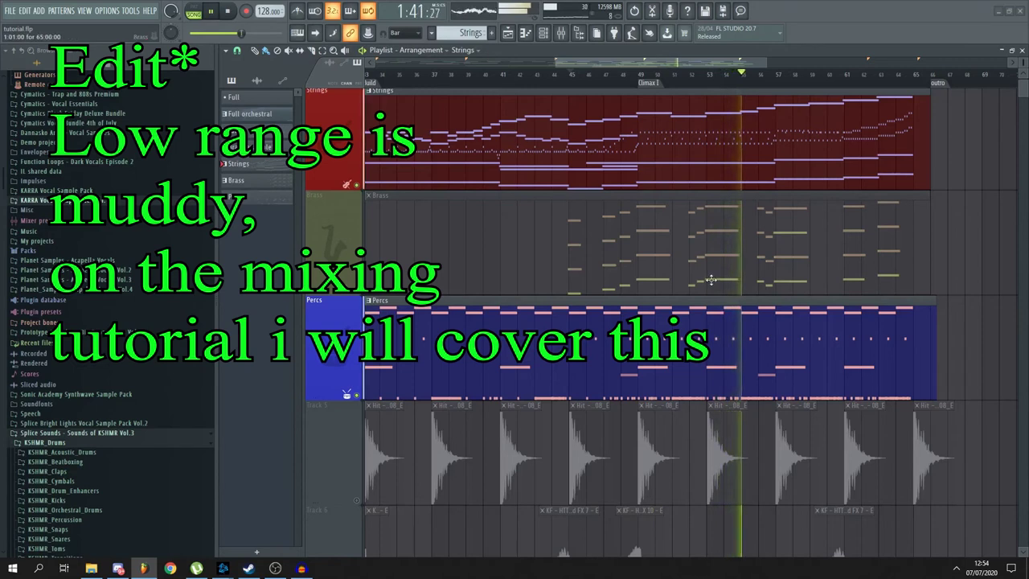
{"action": "left_click", "coordinate": [356, 290]}
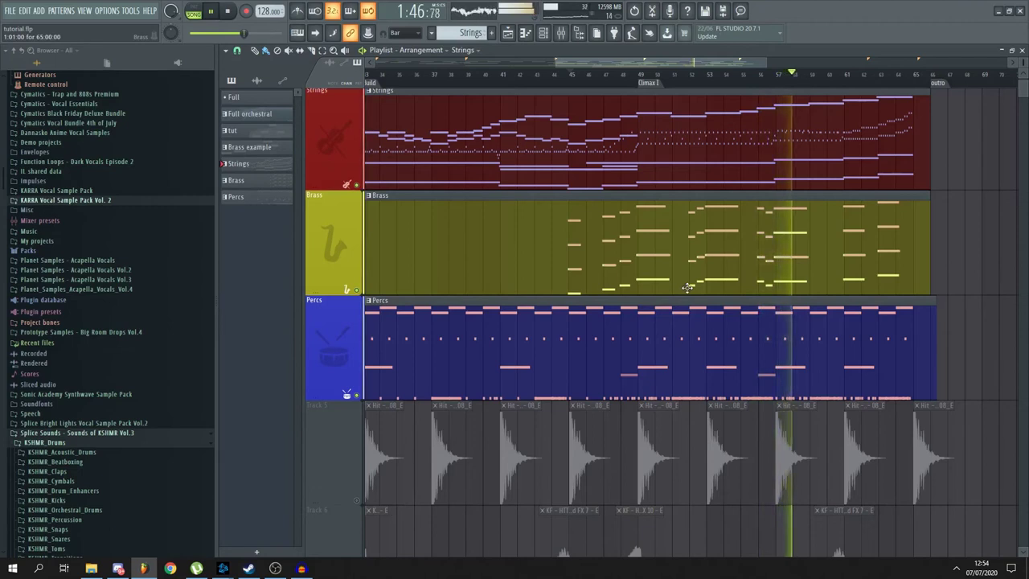
Stop playback, mute the Percs track, and replay the strings and brass together from bar 45.
{"action": "key", "text": "space"}
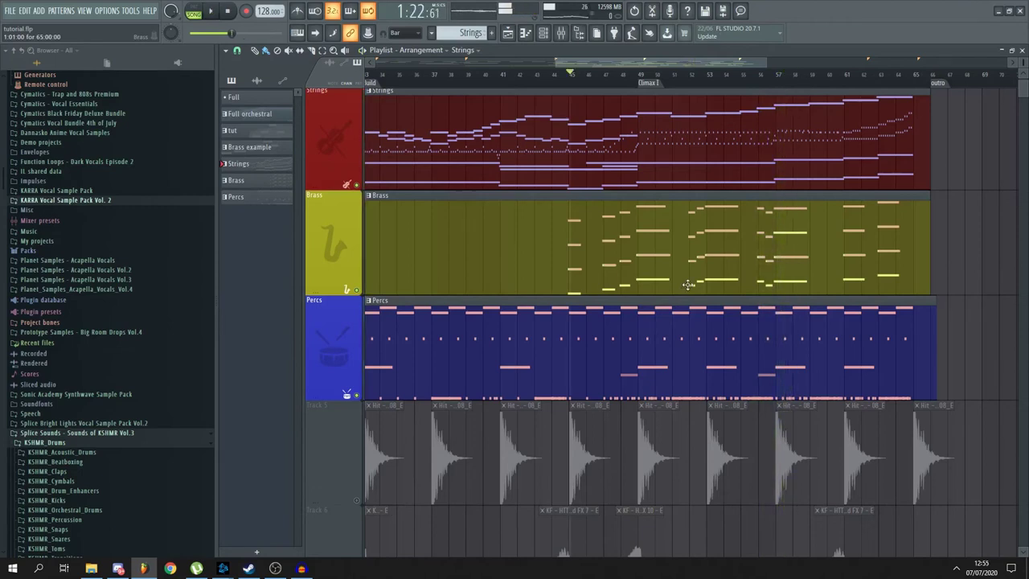
{"action": "left_click", "coordinate": [356, 394]}
{"action": "key", "text": "space"}
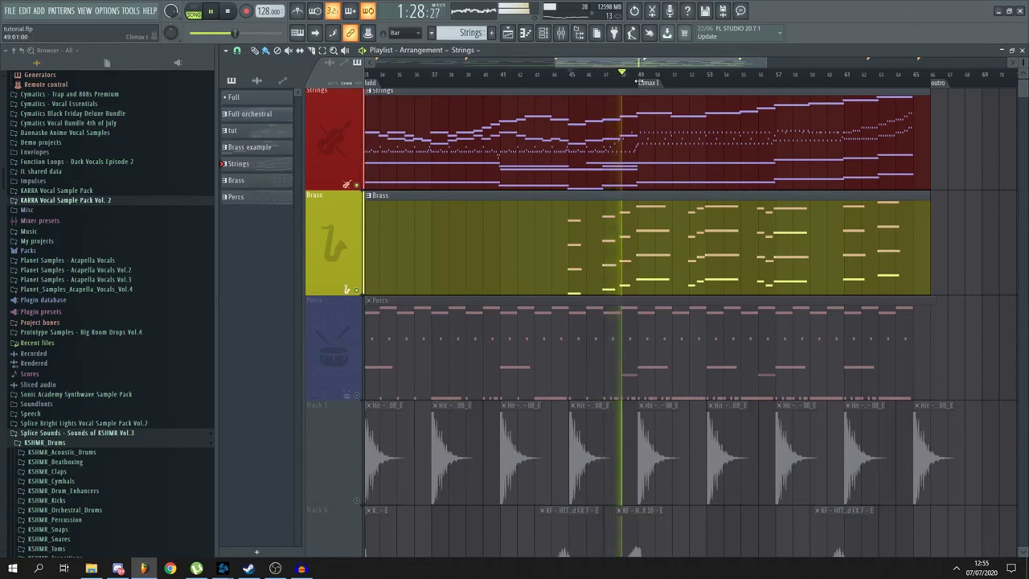
Unmute the Percs track at the climax to compare the full layering, and mute it again and stop playback.
{"action": "left_click", "coordinate": [359, 396]}
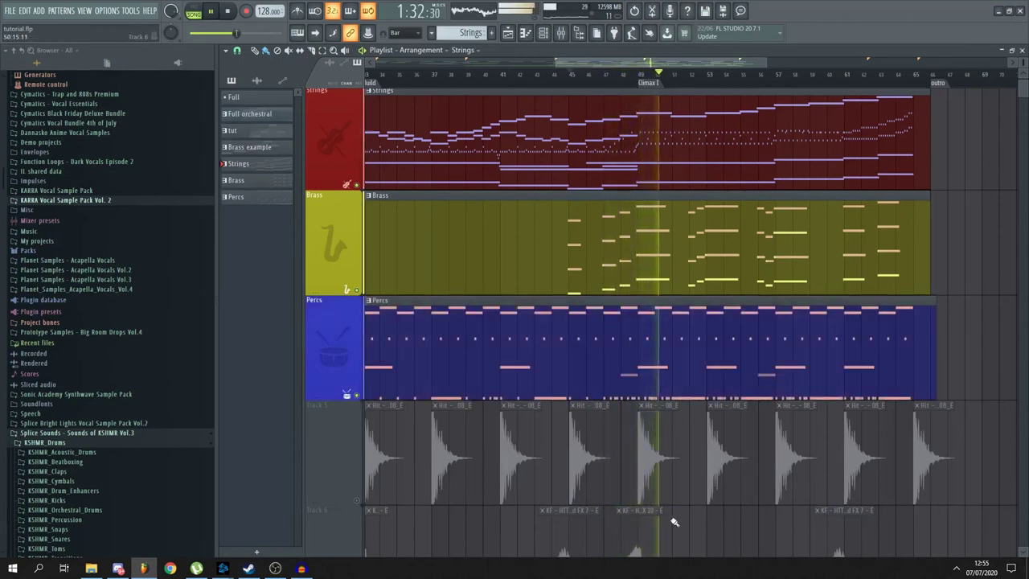
{"action": "left_click", "coordinate": [356, 398]}
{"action": "key", "text": "space"}
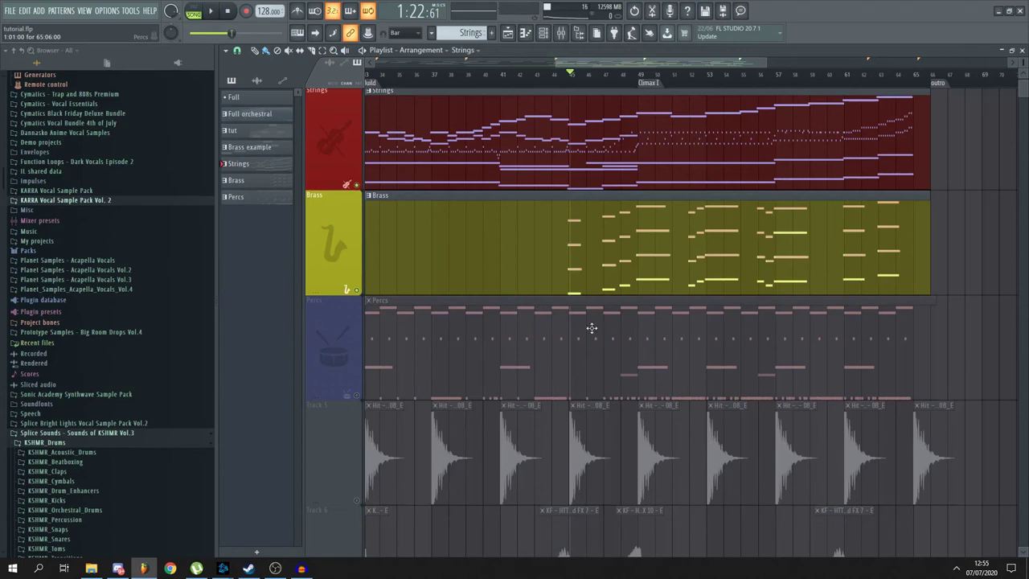
Unmute the Percs track below the brass and make Percs the active pattern.
{"action": "scroll", "coordinate": [592, 327], "scroll_direction": "down", "scroll_amount": 3}
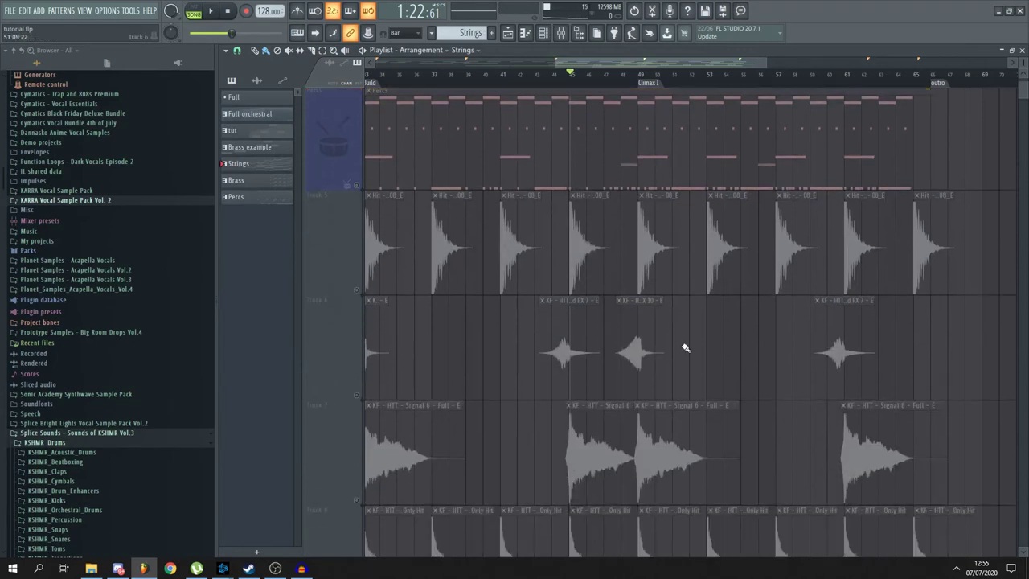
{"action": "scroll", "coordinate": [689, 340], "scroll_direction": "down", "scroll_amount": 2}
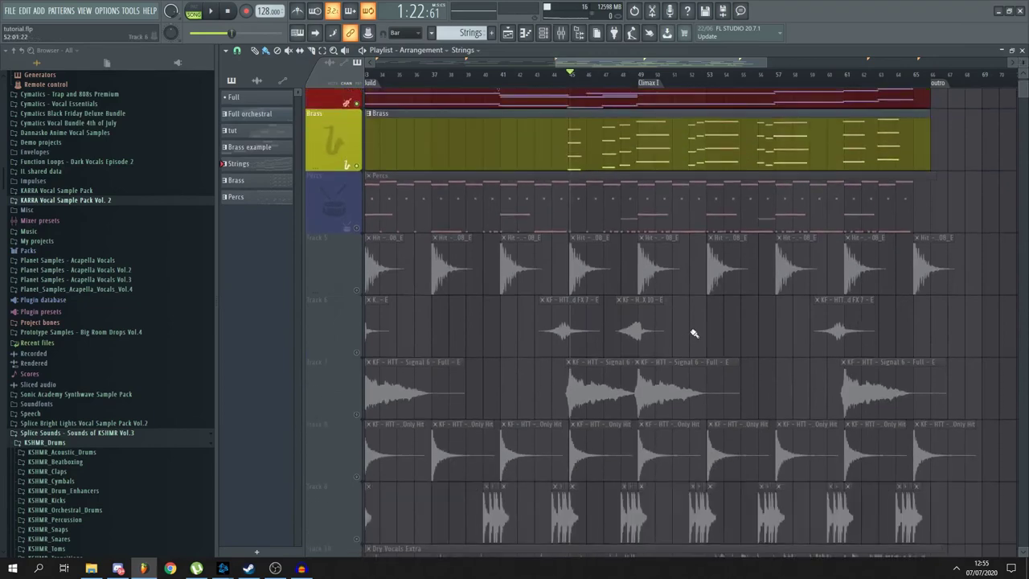
{"action": "scroll", "coordinate": [693, 333], "scroll_direction": "up", "scroll_amount": 2}
{"action": "scroll", "coordinate": [691, 332], "scroll_direction": "down", "scroll_amount": 2}
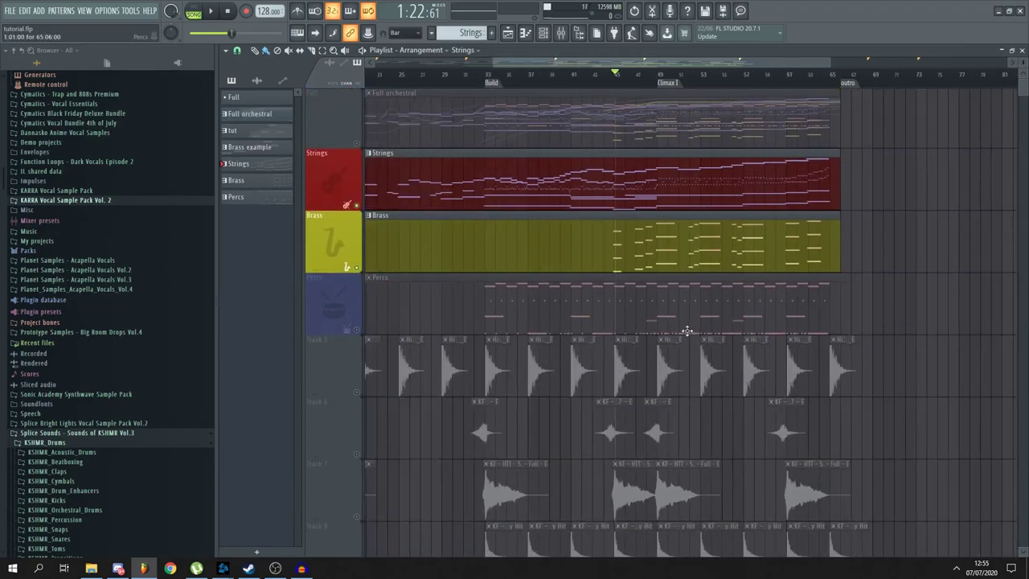
{"action": "scroll", "coordinate": [687, 331], "scroll_direction": "up", "scroll_amount": 3}
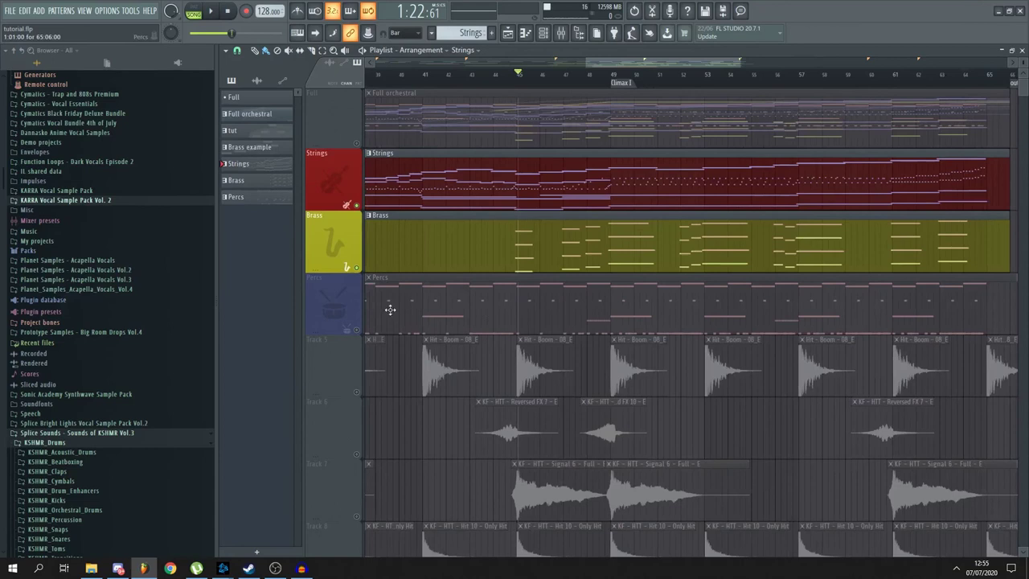
{"action": "left_click", "coordinate": [357, 329]}
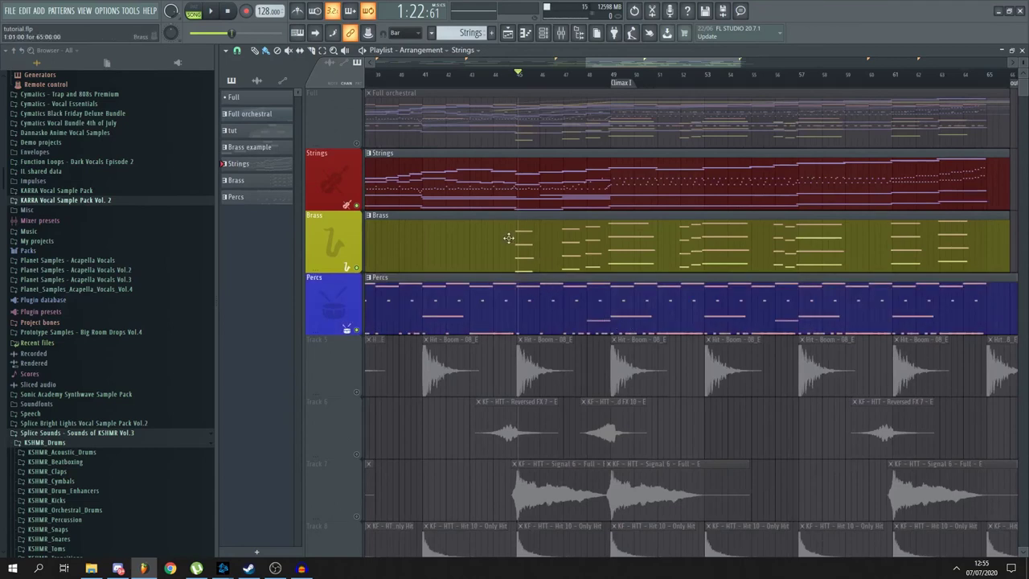
{"action": "left_click", "coordinate": [550, 294]}
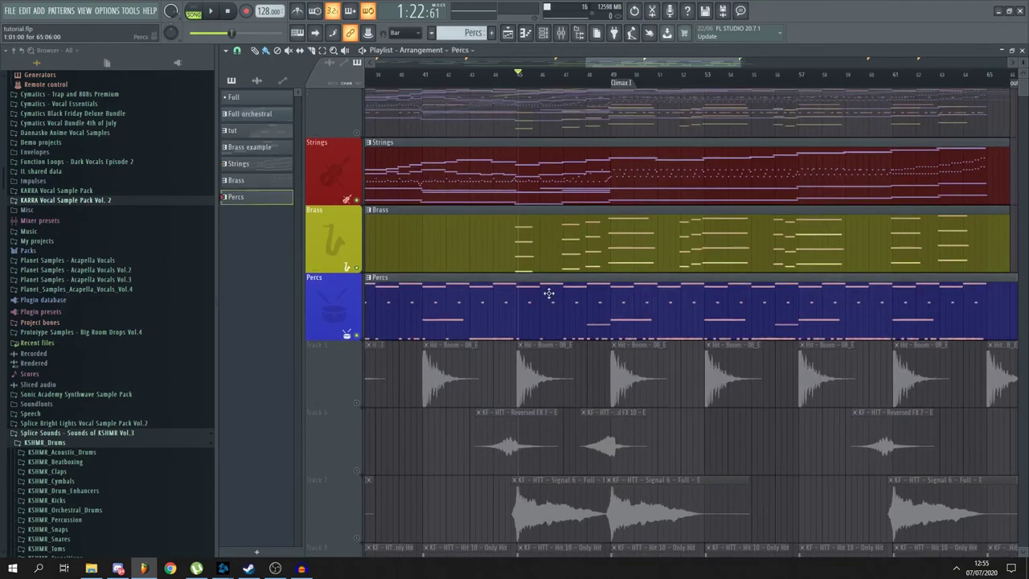
Open the Giant drums piano roll from the Percs pattern's channels and examine the drum hits from bar 33 onward.
{"action": "left_click", "coordinate": [528, 32]}
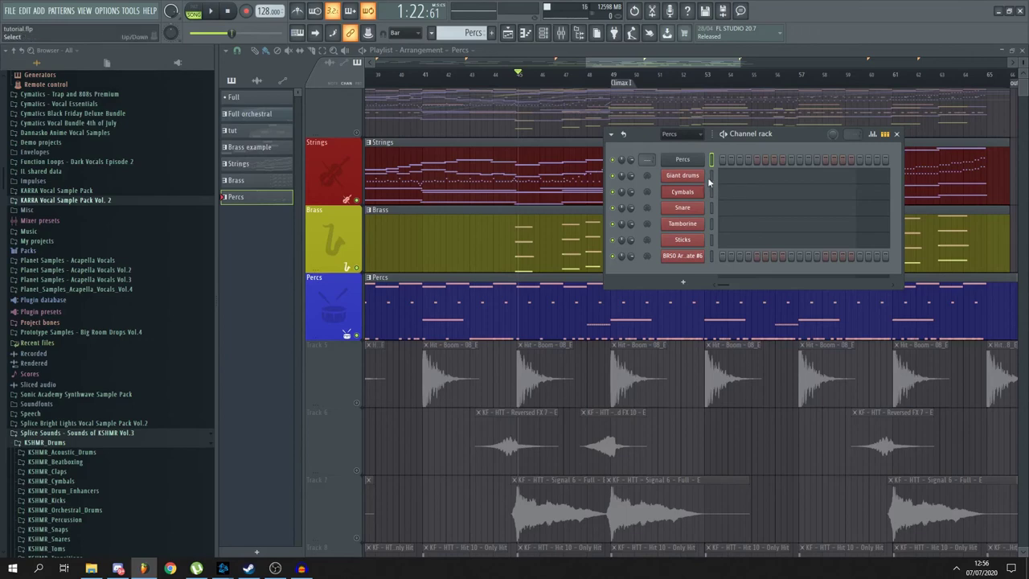
{"action": "right_click", "coordinate": [696, 176]}
{"action": "left_click", "coordinate": [691, 182]}
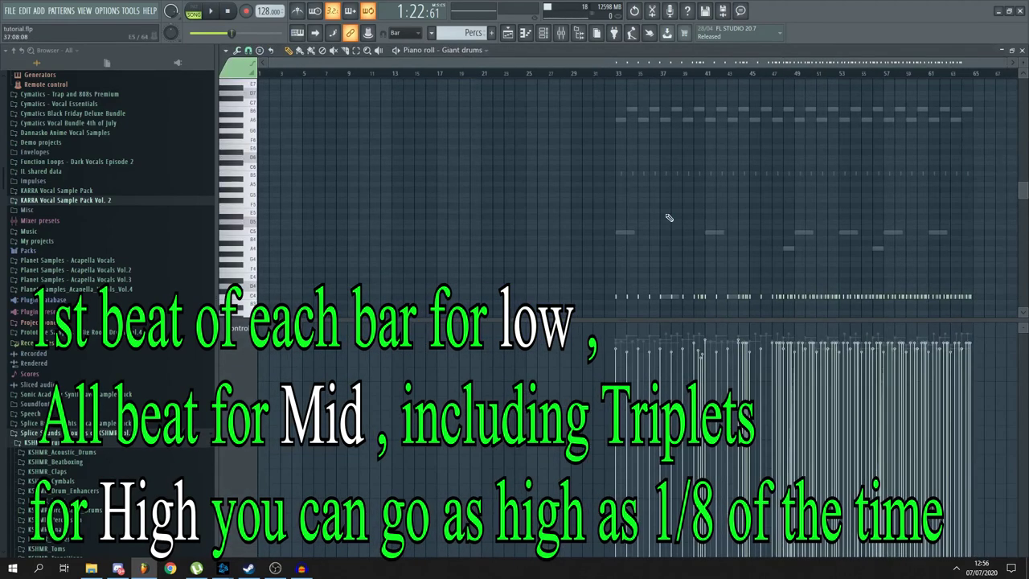
{"action": "left_click_drag", "start_coordinate": [625, 73], "coordinate": [661, 144]}
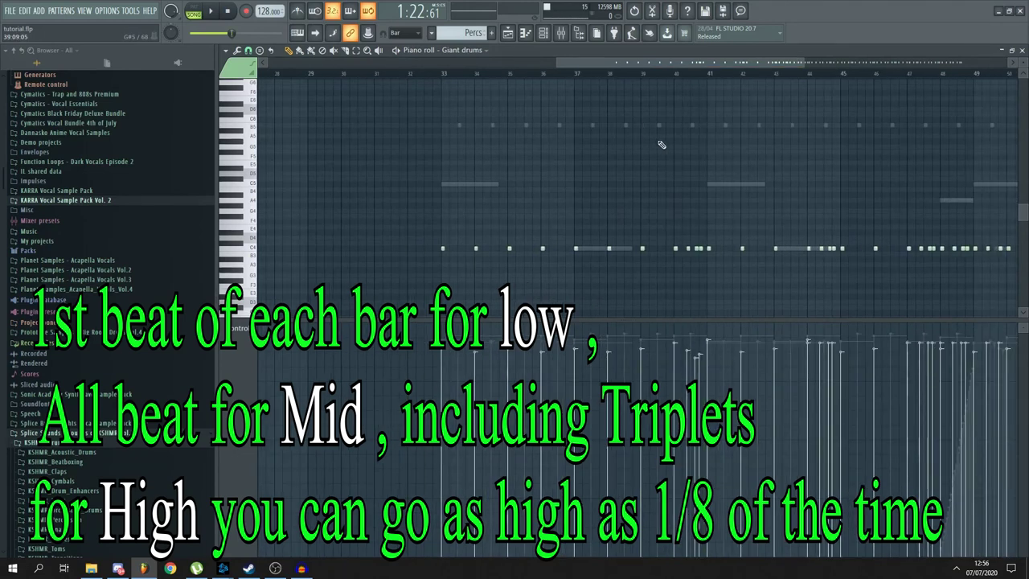
{"action": "scroll", "coordinate": [662, 152], "scroll_direction": "down", "scroll_amount": 1}
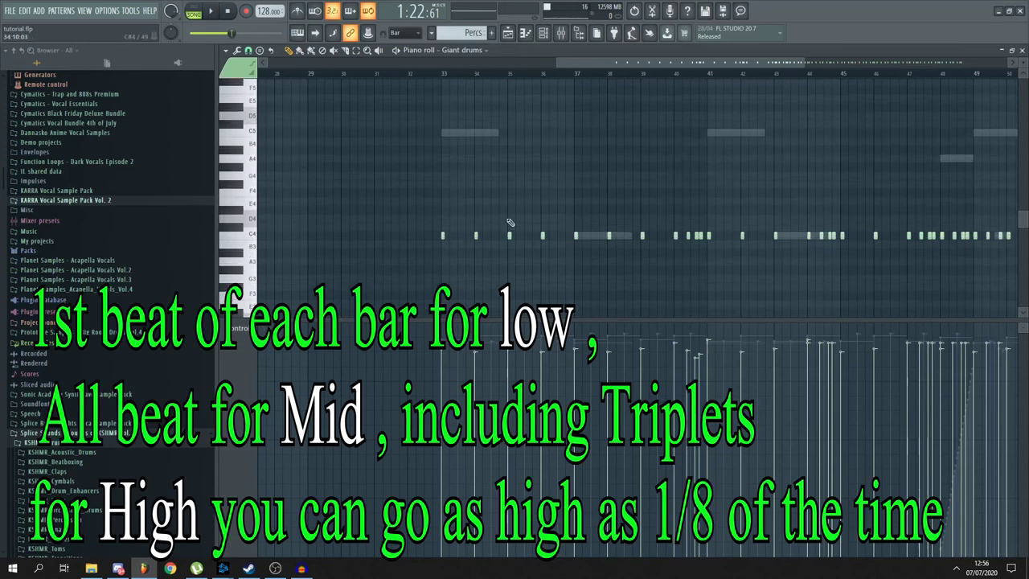
{"action": "scroll", "coordinate": [666, 169], "scroll_direction": "right", "scroll_amount": 2}
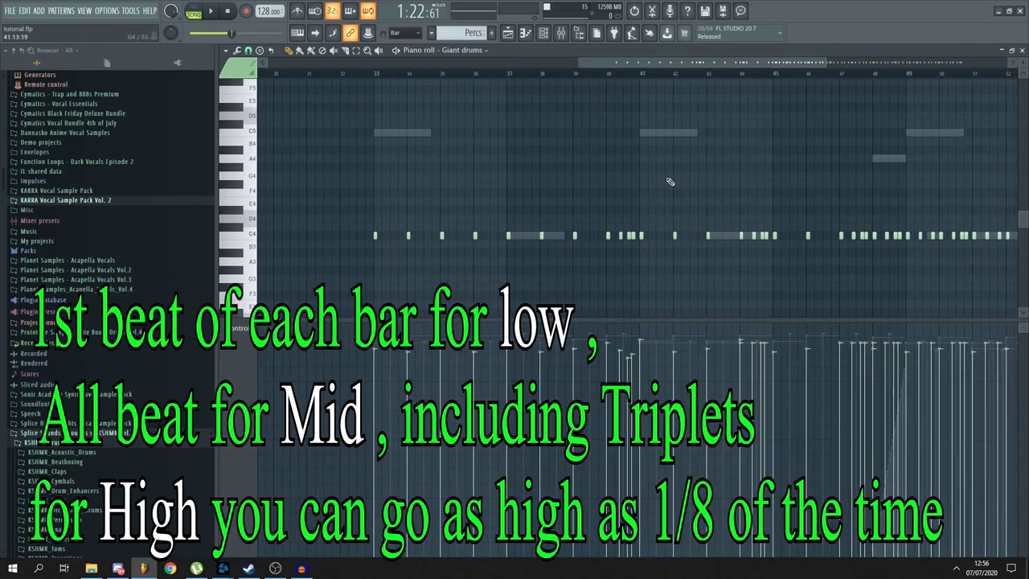
Play the arrangement from bar 33 while following the higher percussion ghost notes around A6 and B6, and stop playback.
{"action": "scroll", "coordinate": [666, 166], "scroll_direction": "up", "scroll_amount": 5}
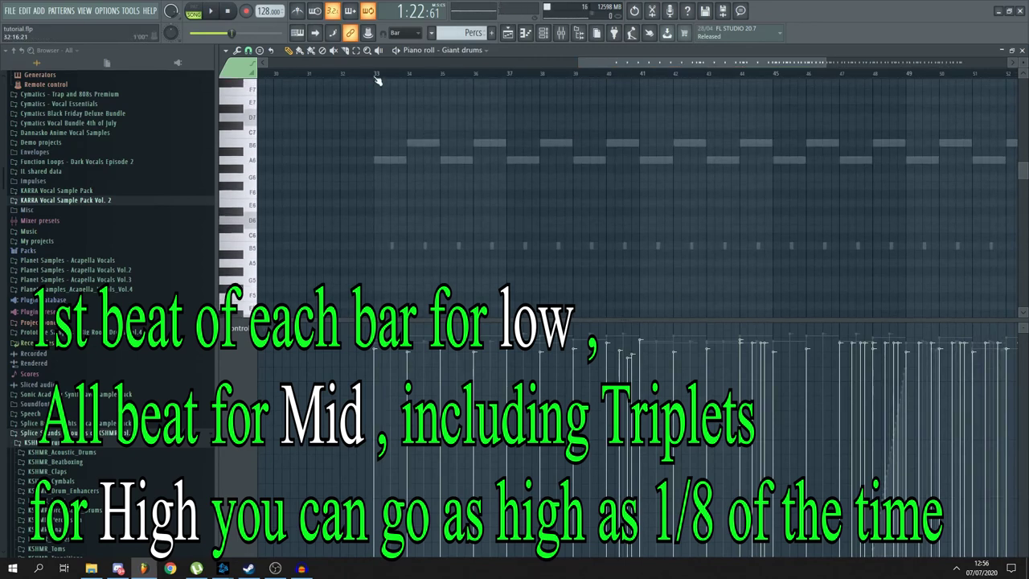
{"action": "scroll", "coordinate": [617, 193], "scroll_direction": "down", "scroll_amount": 2}
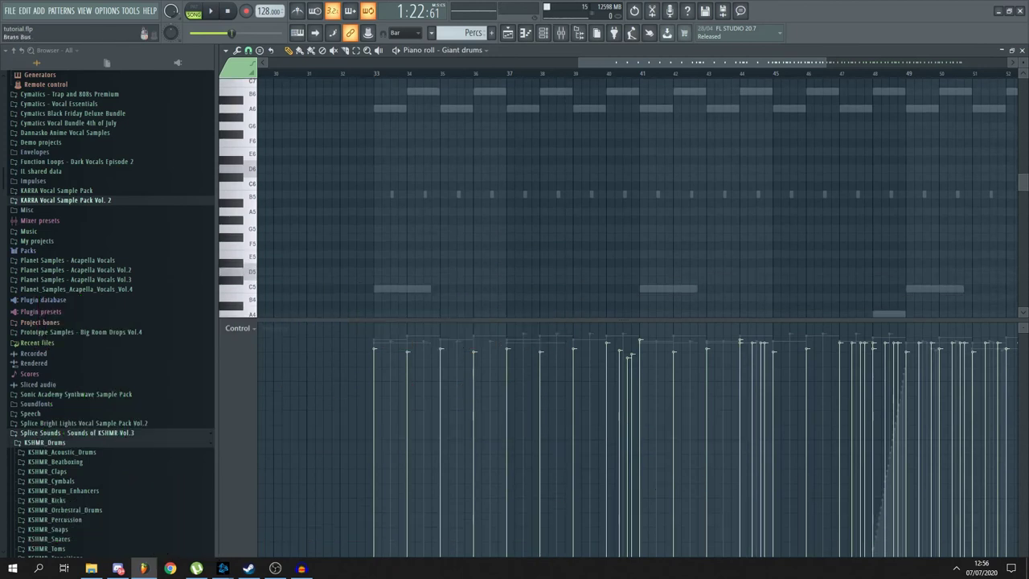
{"action": "key", "text": "space"}
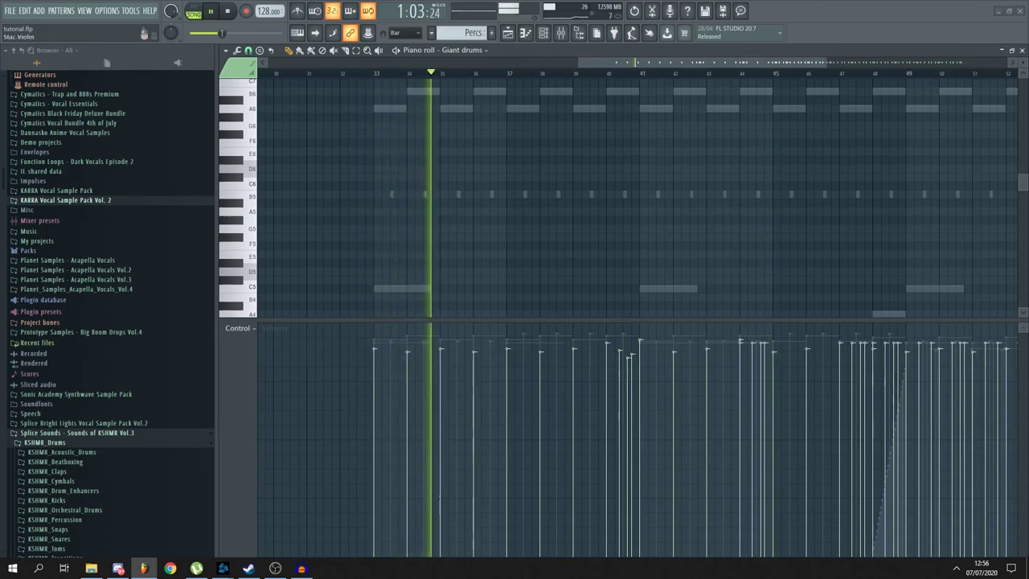
{"action": "scroll", "coordinate": [463, 177], "scroll_direction": "up", "scroll_amount": 2}
{"action": "key", "text": "ctrl"}
{"action": "scroll", "coordinate": [462, 178], "scroll_direction": "up", "scroll_amount": 1}
{"action": "scroll", "coordinate": [462, 178], "scroll_direction": "up", "scroll_amount": 1}
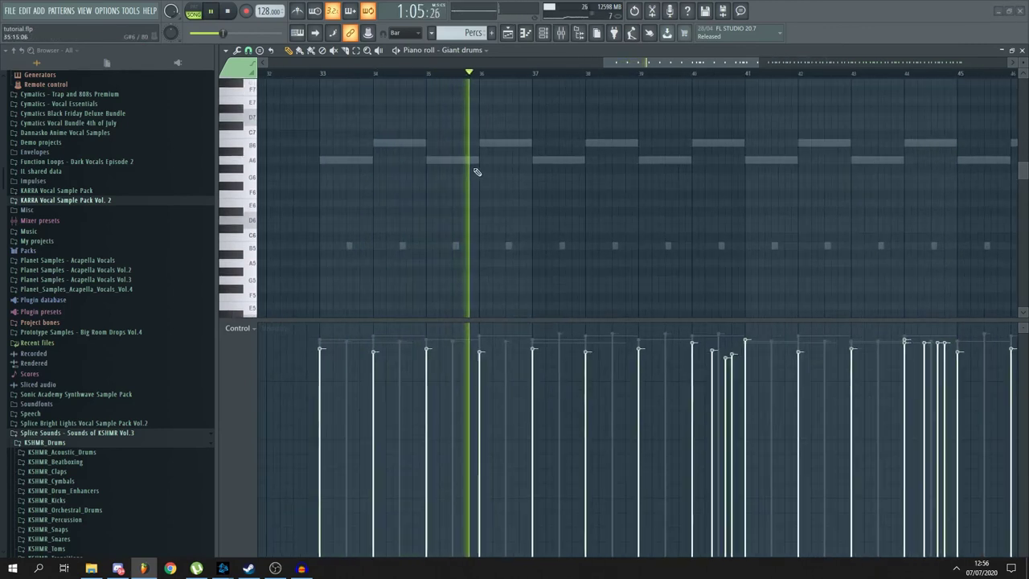
{"action": "key", "text": "space"}
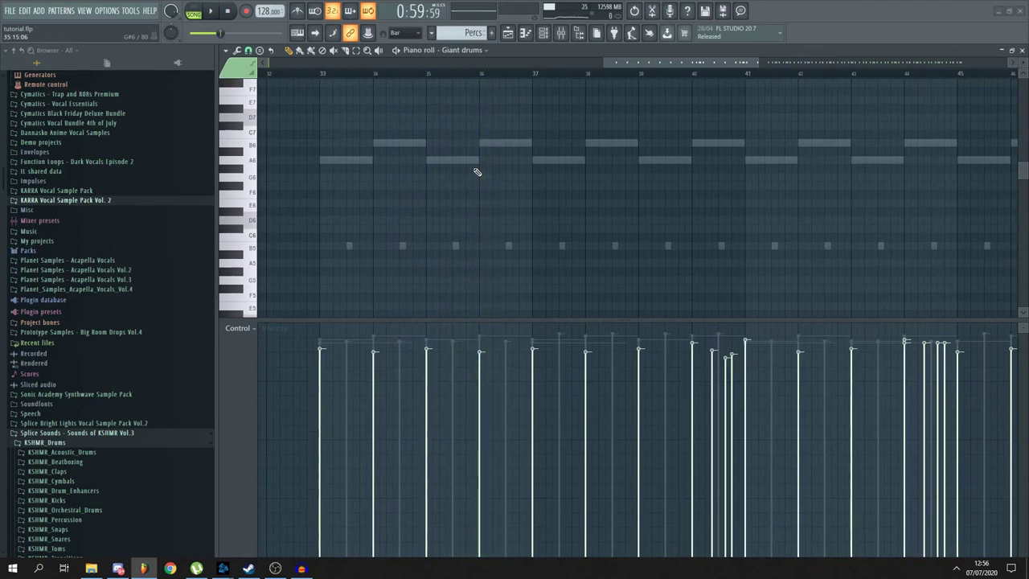